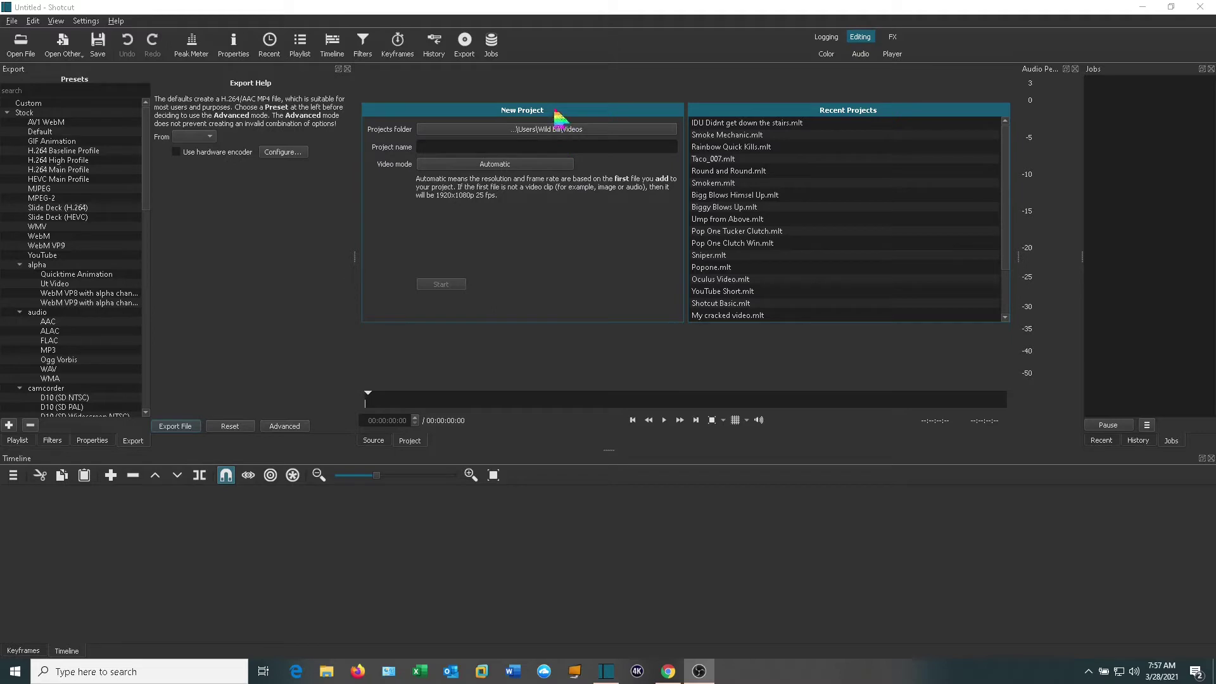
- Create a custom video mode named 'YouTube Shorts 2' at 1080x1080 with 1:1 aspect
{"action": "left_click", "coordinate": [539, 167]}
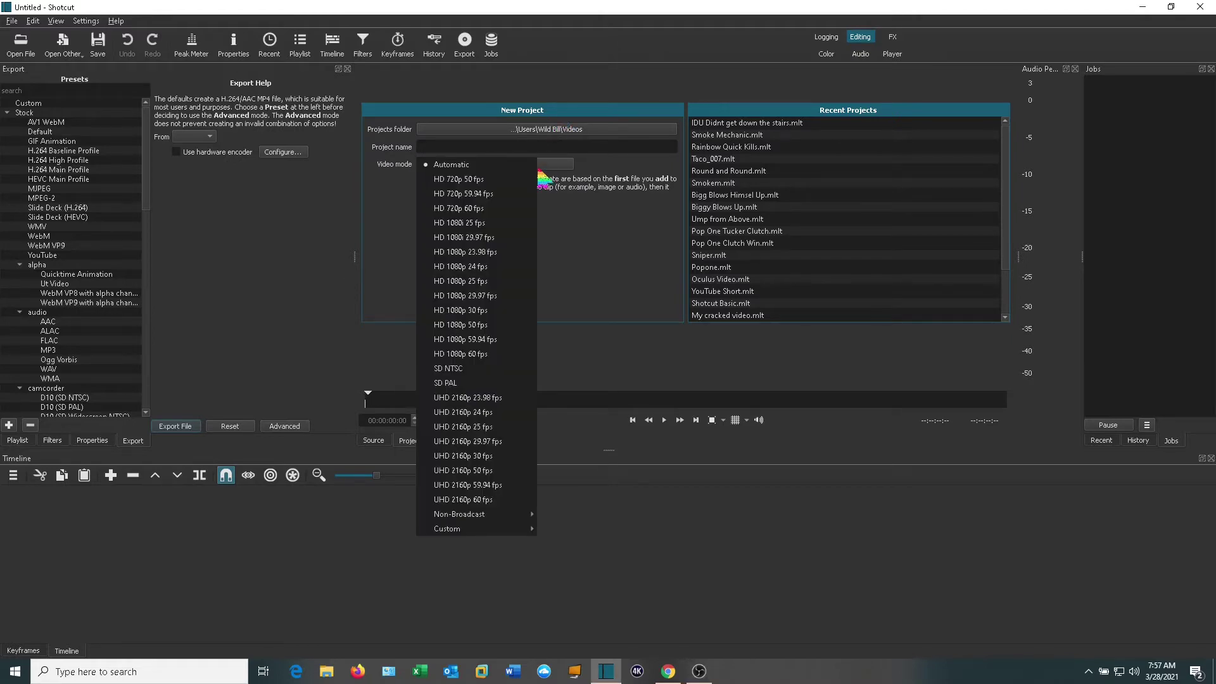
{"action": "mouse_move", "coordinate": [506, 534]}
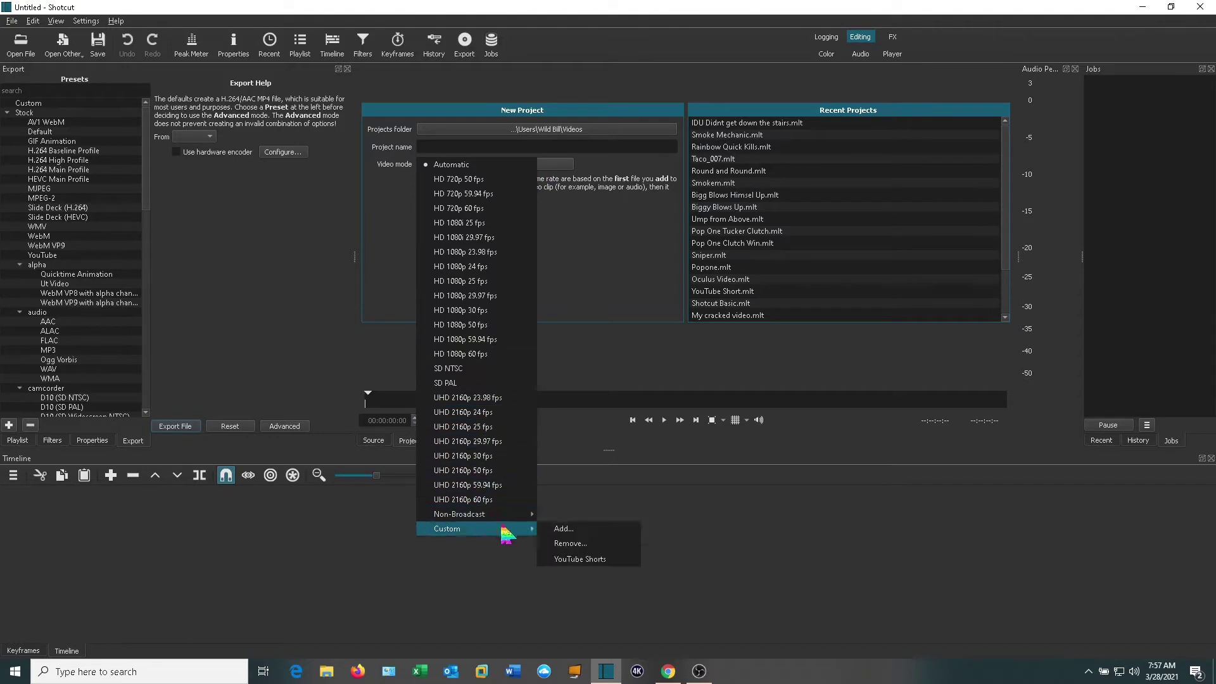
{"action": "left_click", "coordinate": [564, 530]}
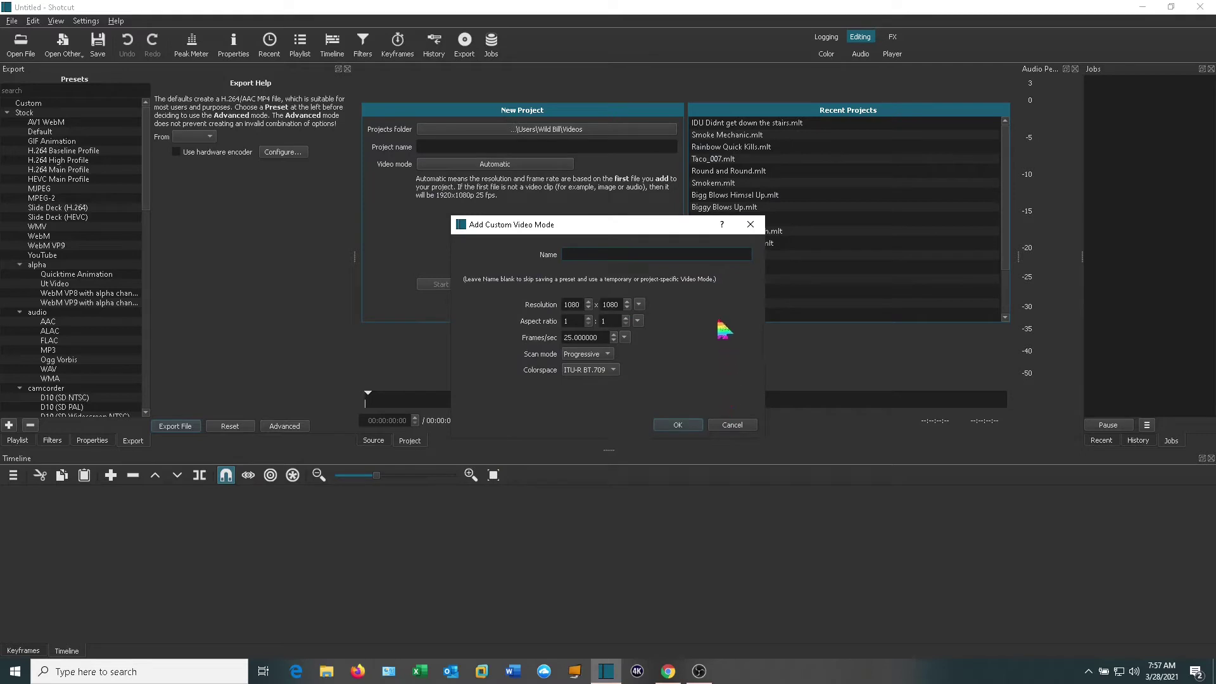
{"action": "type", "text": "YouTube Shorts 2"}
{"action": "double_click", "coordinate": [582, 302]}
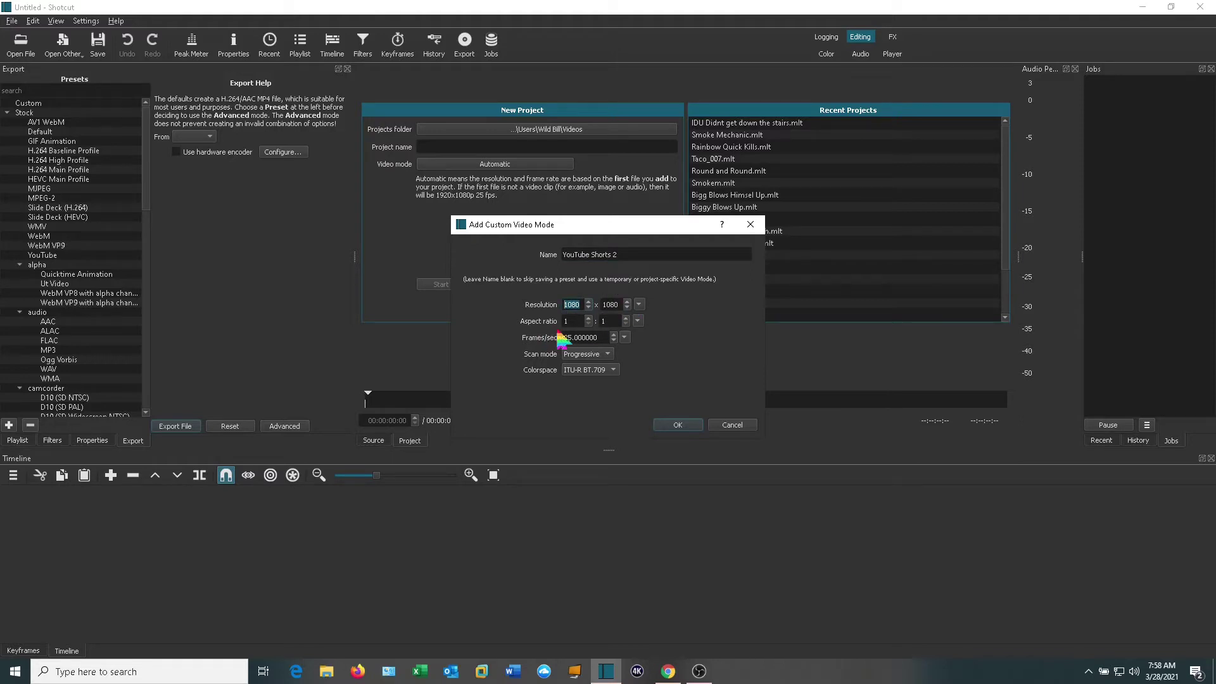
{"action": "left_click", "coordinate": [575, 321]}
{"action": "left_click", "coordinate": [677, 425]}
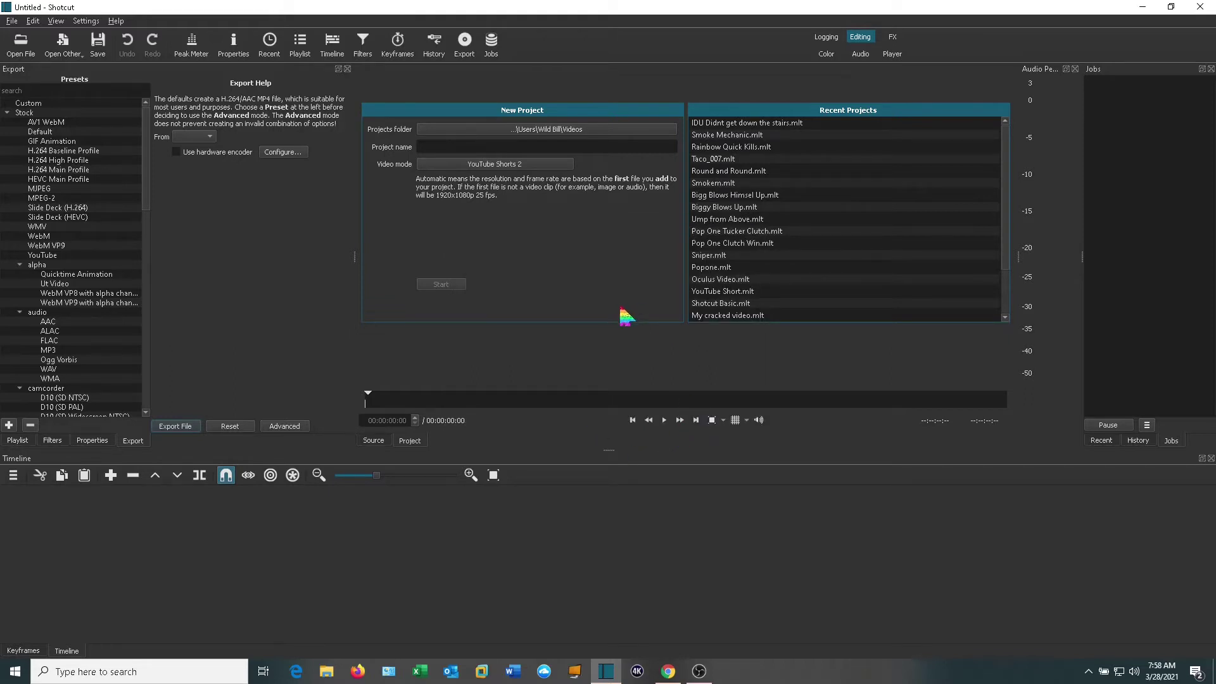
- Start a new project named 'Shorts Demo' in the YouTube Shorts 2 video mode
{"action": "left_click", "coordinate": [553, 168]}
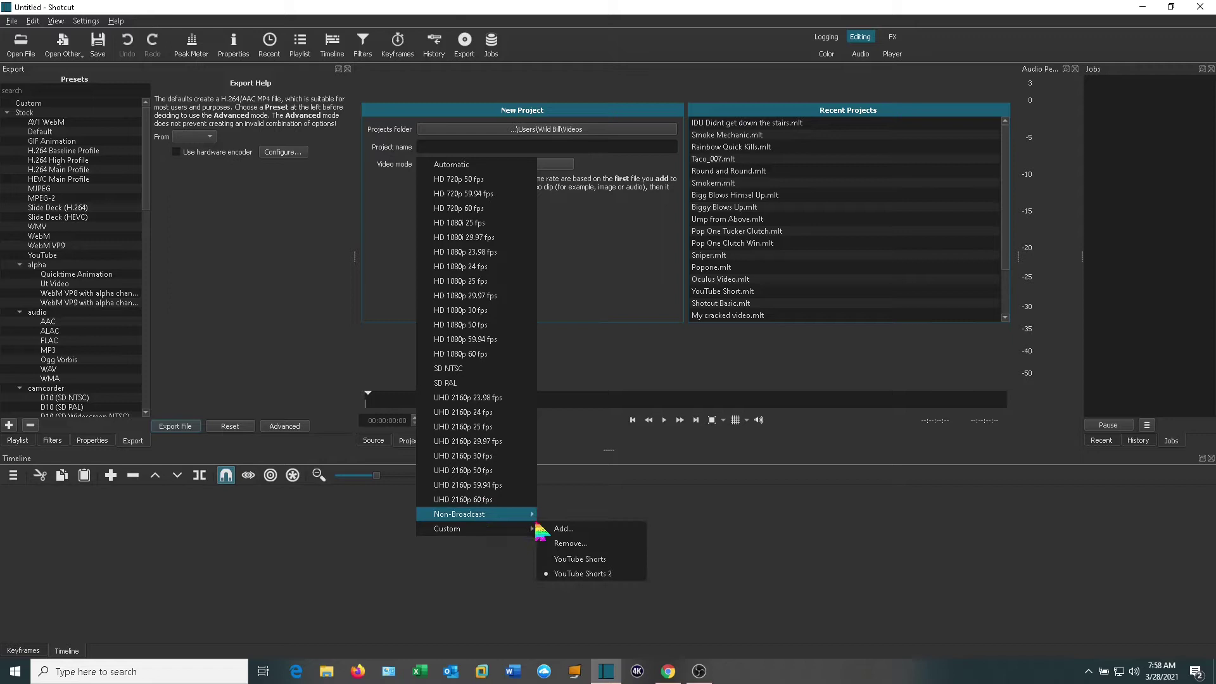
{"action": "left_click", "coordinate": [565, 575]}
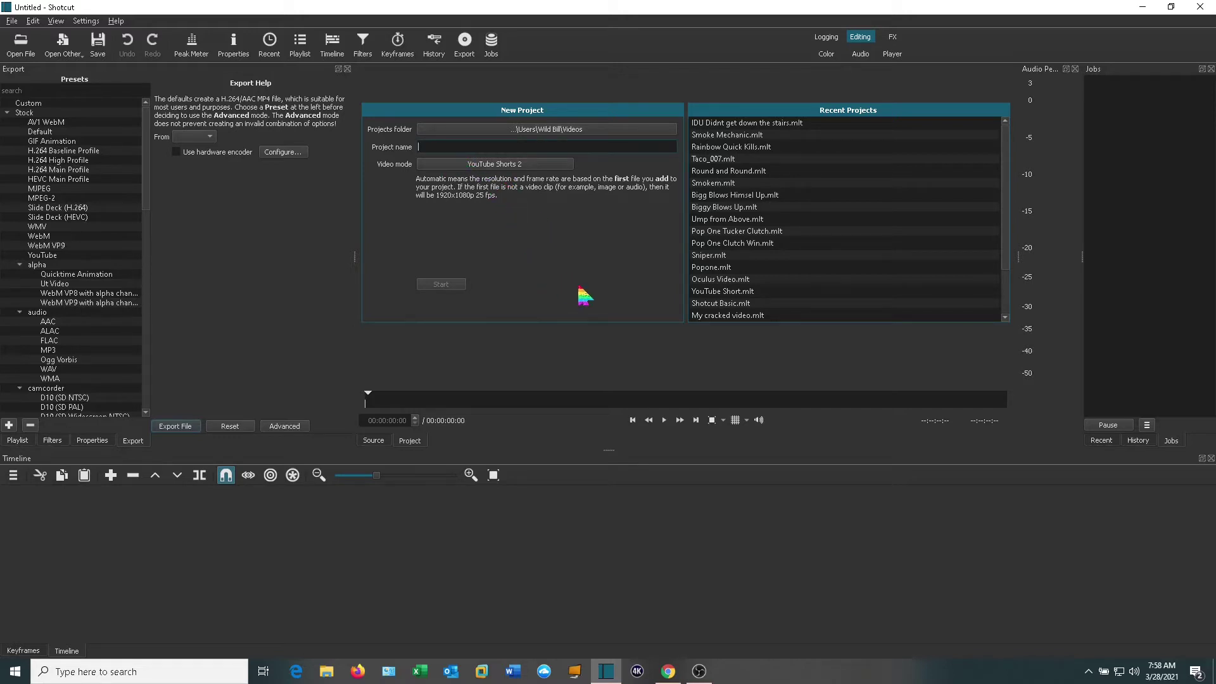
{"action": "type", "text": "Shorts Demo"}
{"action": "left_click", "coordinate": [460, 288]}
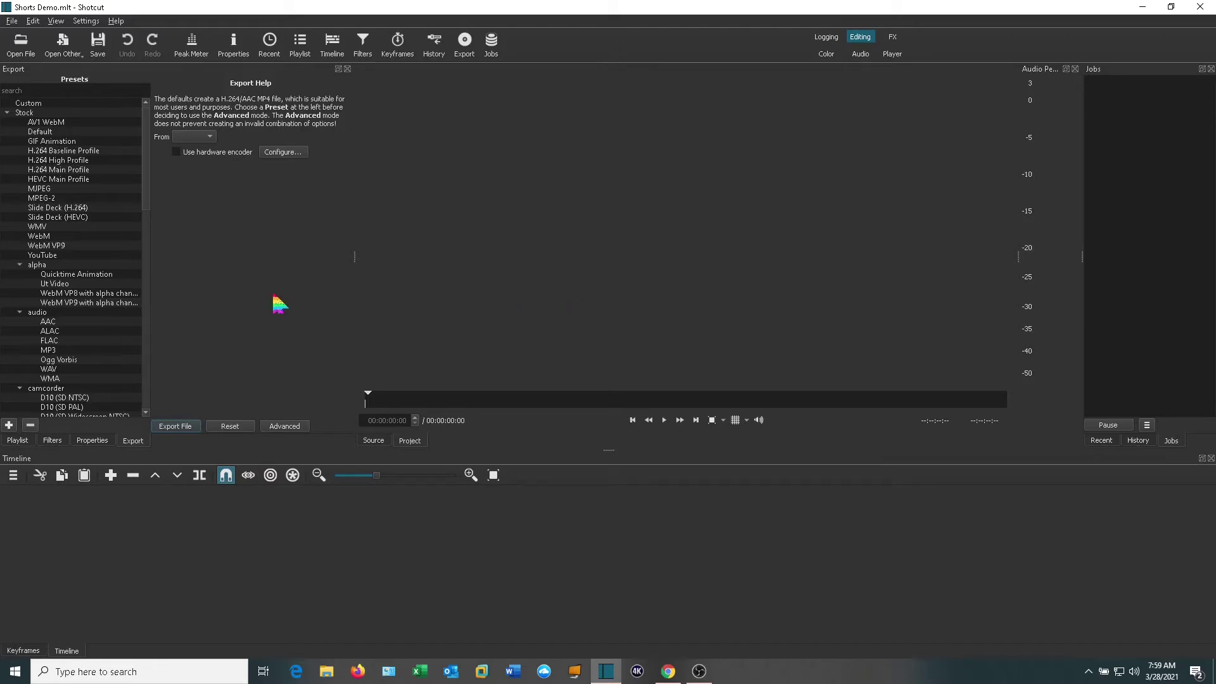
{"action": "left_click", "coordinate": [30, 50]}
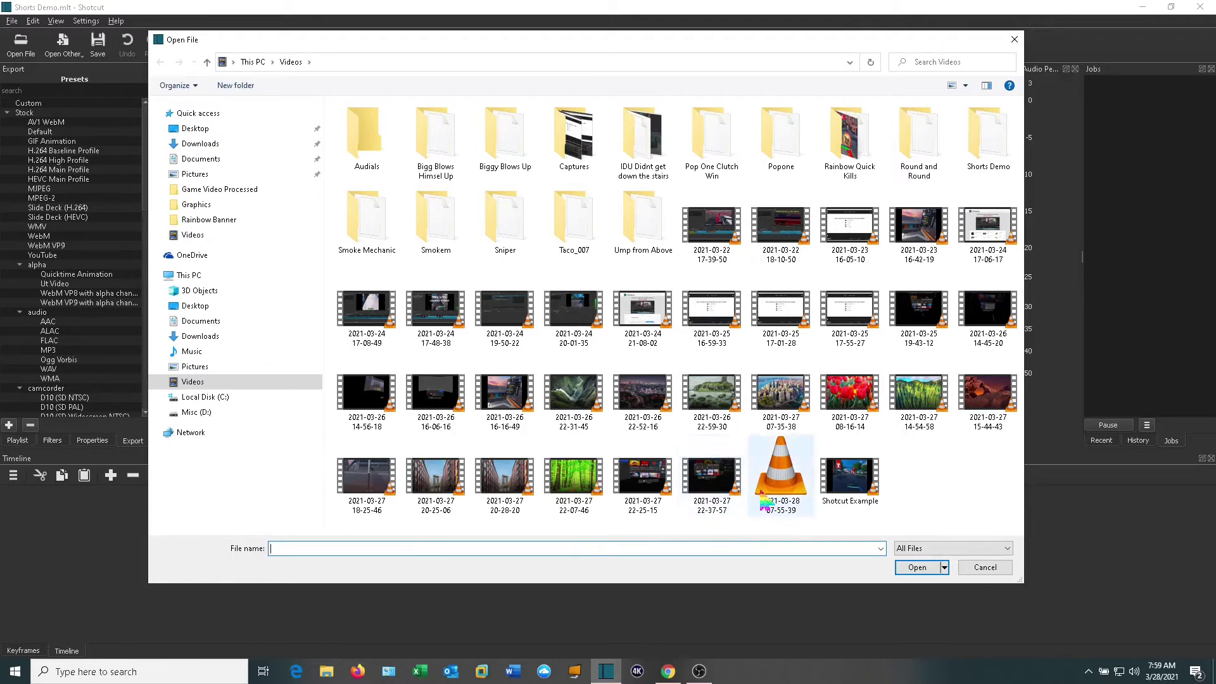
{"action": "left_click", "coordinate": [726, 488]}
{"action": "double_click", "coordinate": [727, 488]}
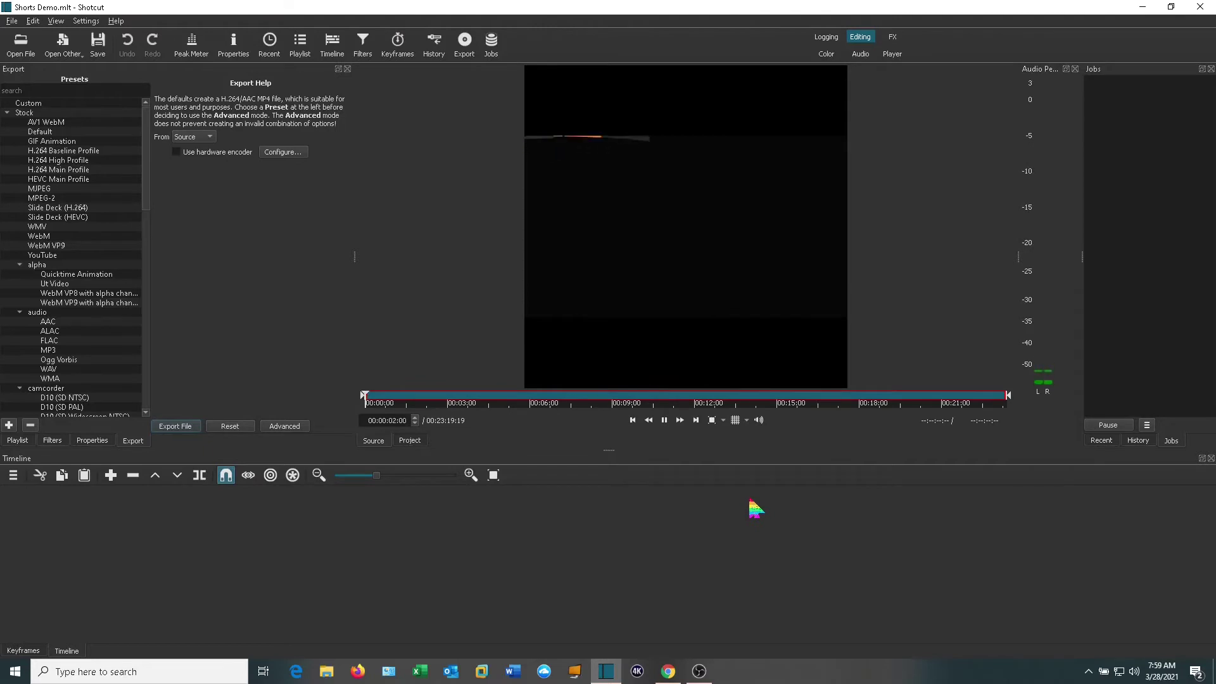
{"action": "left_click", "coordinate": [664, 420]}
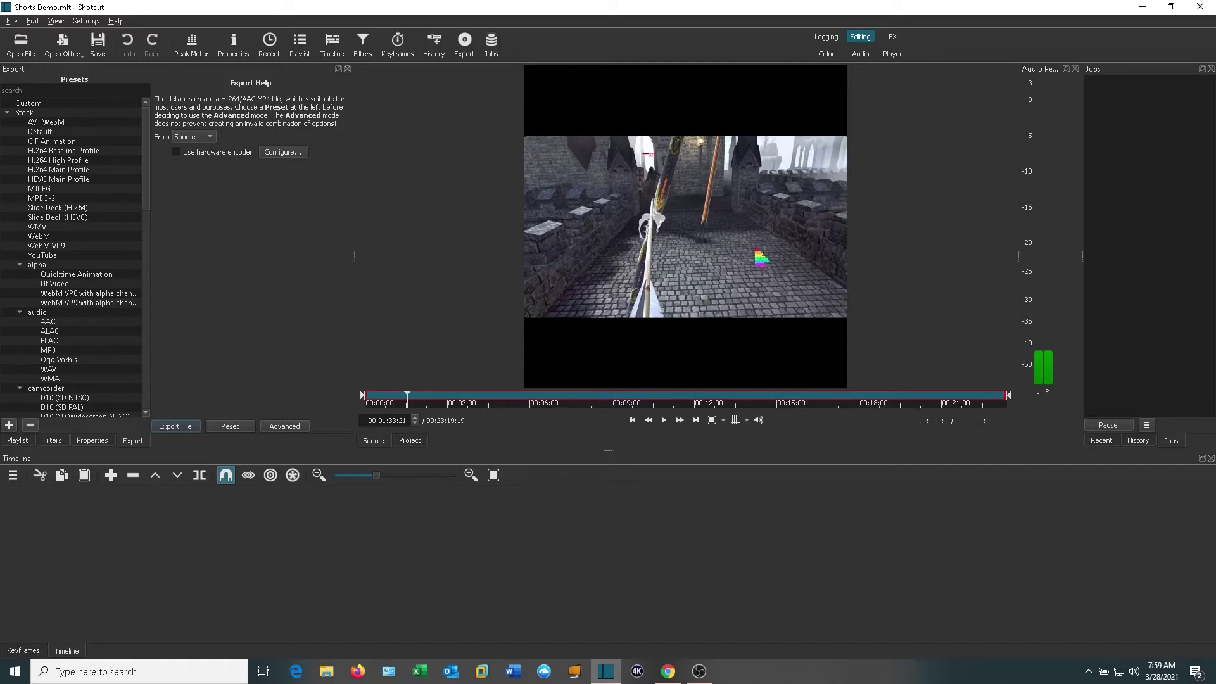
- Place the gameplay clip on the timeline and cut away its first 1:45
{"action": "left_click_drag", "start_coordinate": [733, 223], "coordinate": [454, 529]}
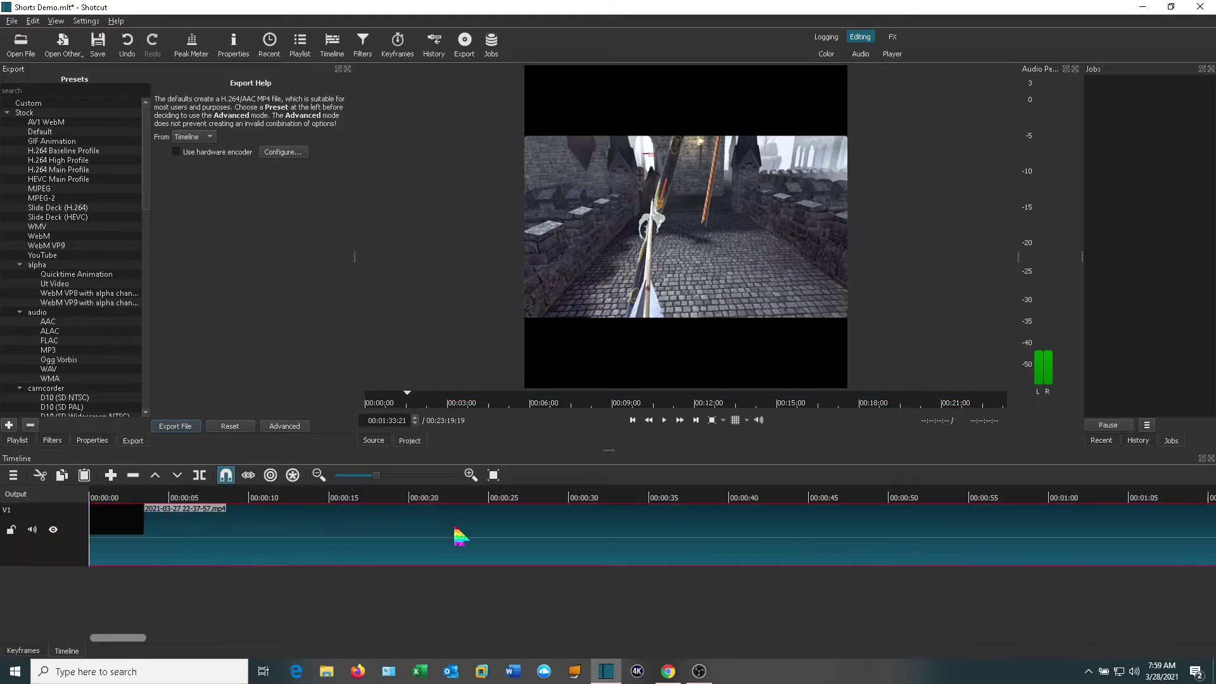
{"action": "left_click", "coordinate": [494, 475]}
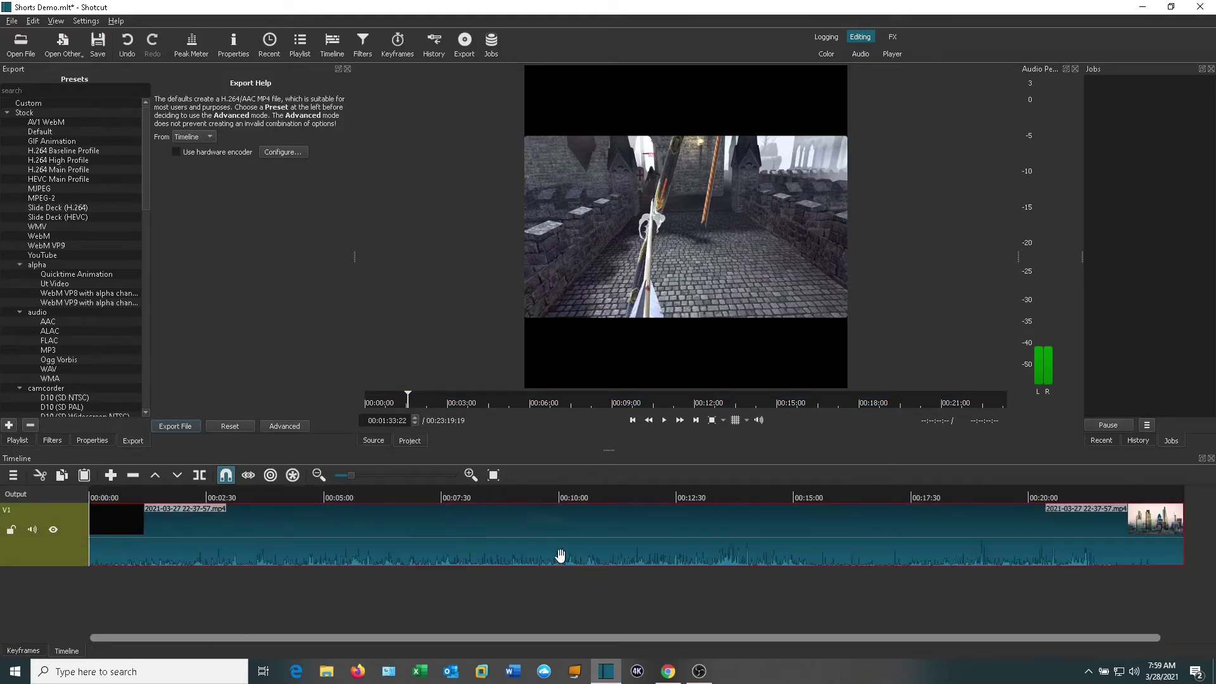
{"action": "left_click", "coordinate": [189, 583]}
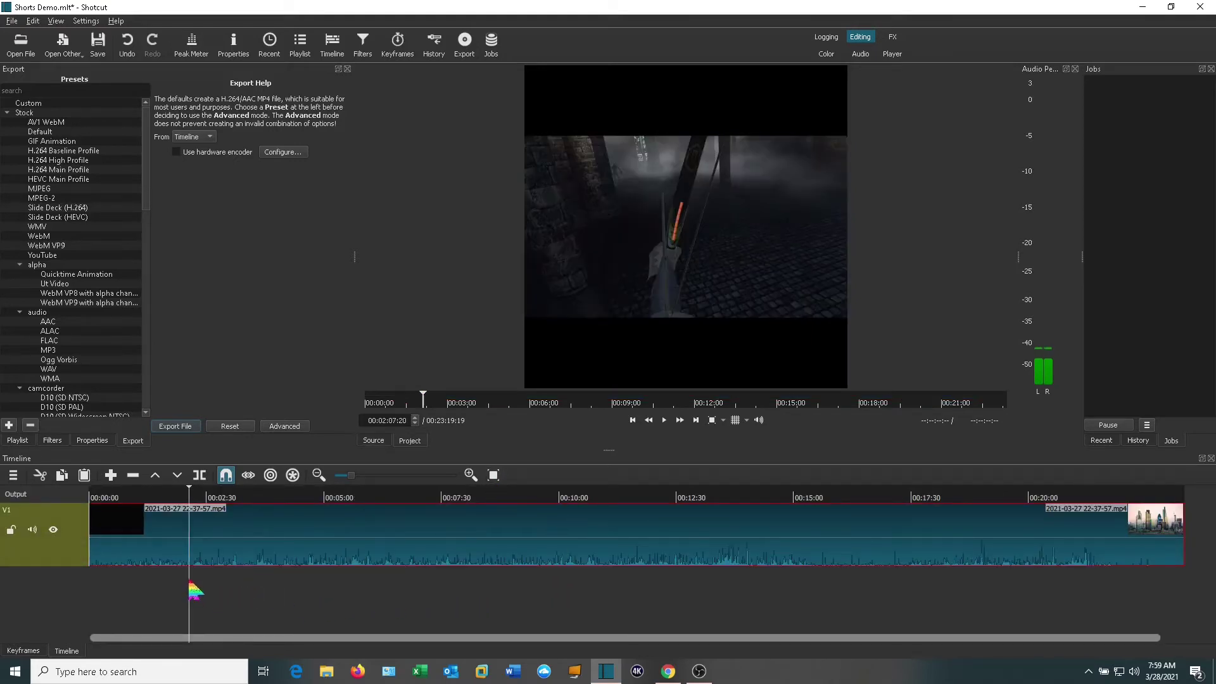
{"action": "left_click", "coordinate": [221, 584]}
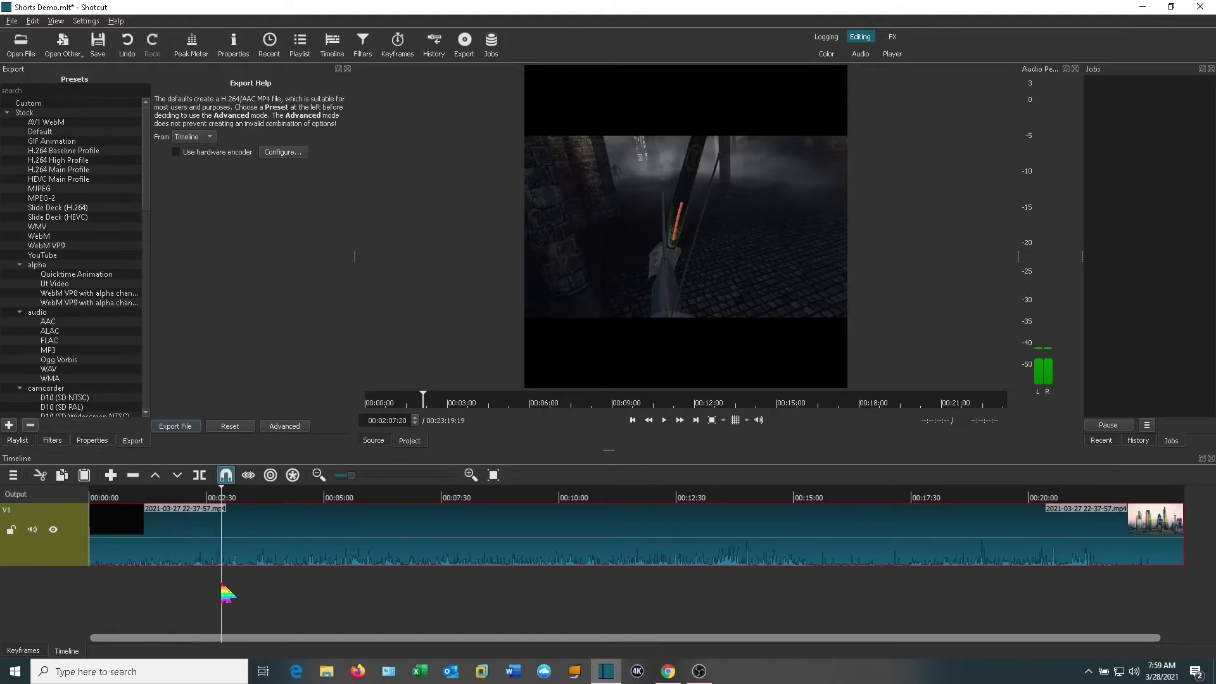
{"action": "left_click", "coordinate": [183, 579]}
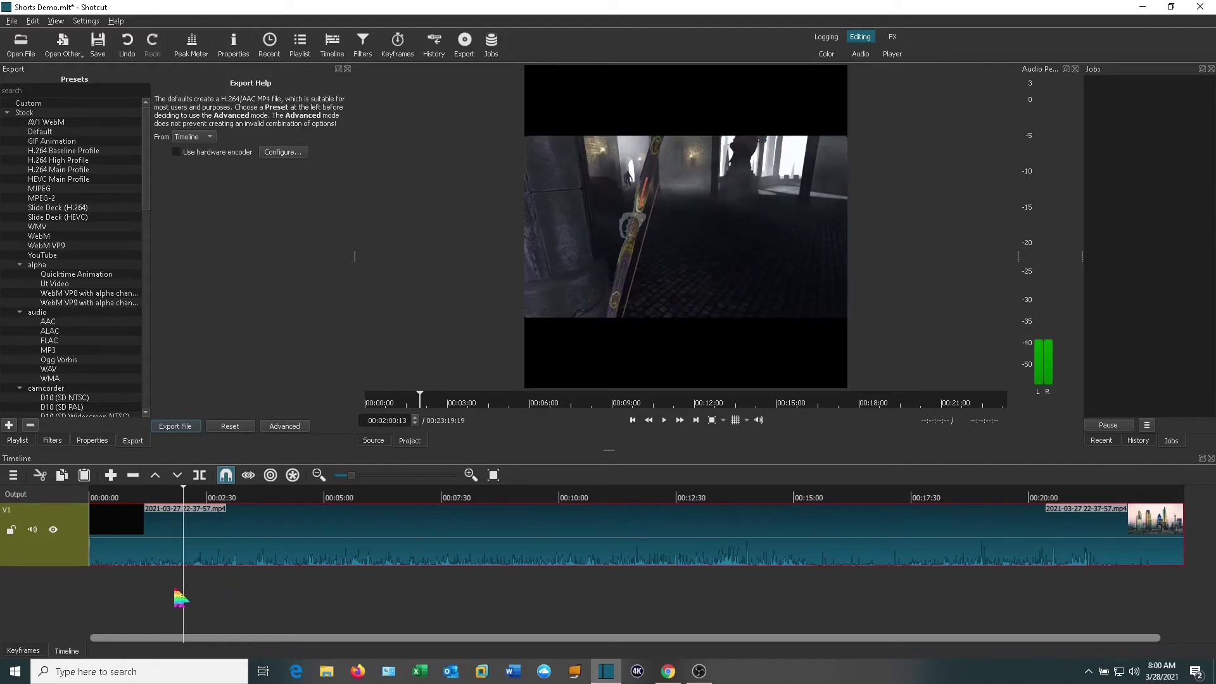
{"action": "left_click", "coordinate": [171, 587]}
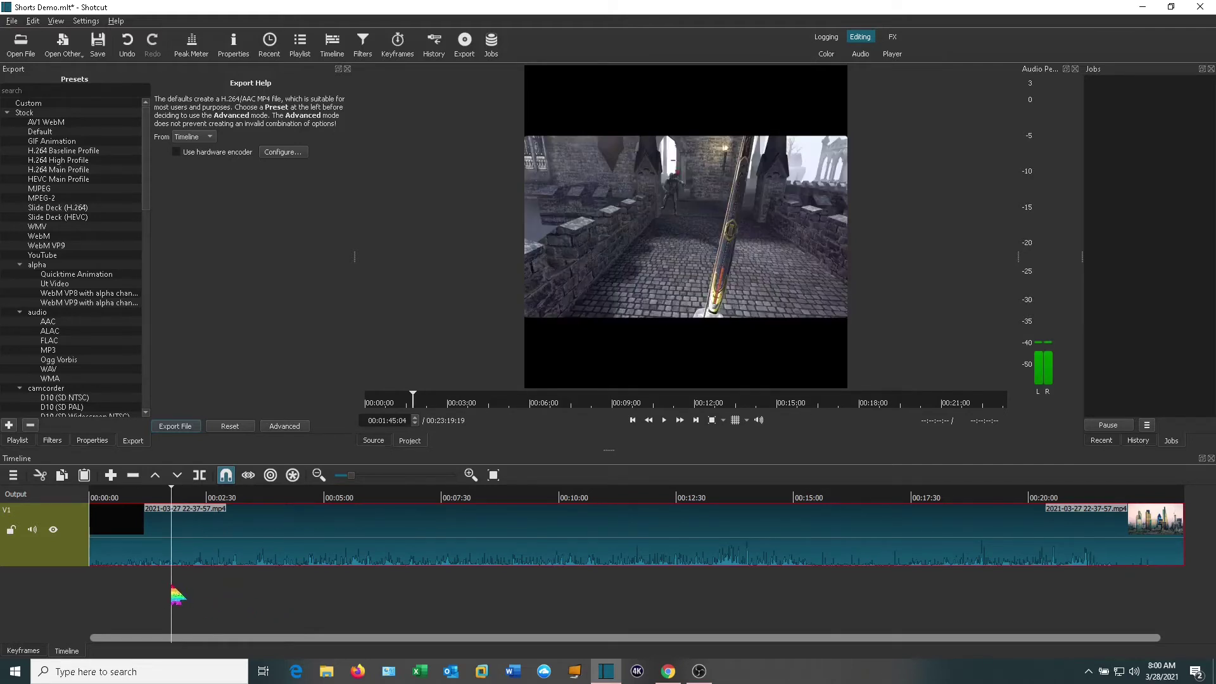
{"action": "left_click", "coordinate": [201, 476]}
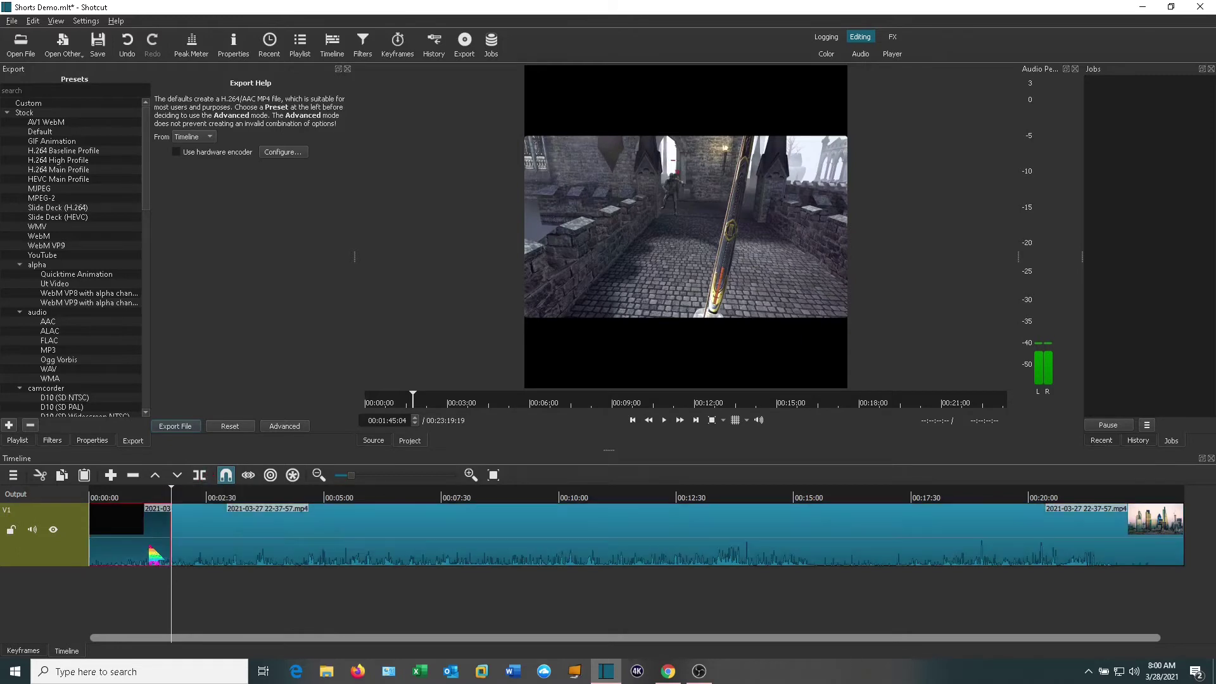
{"action": "key", "text": "Delete"}
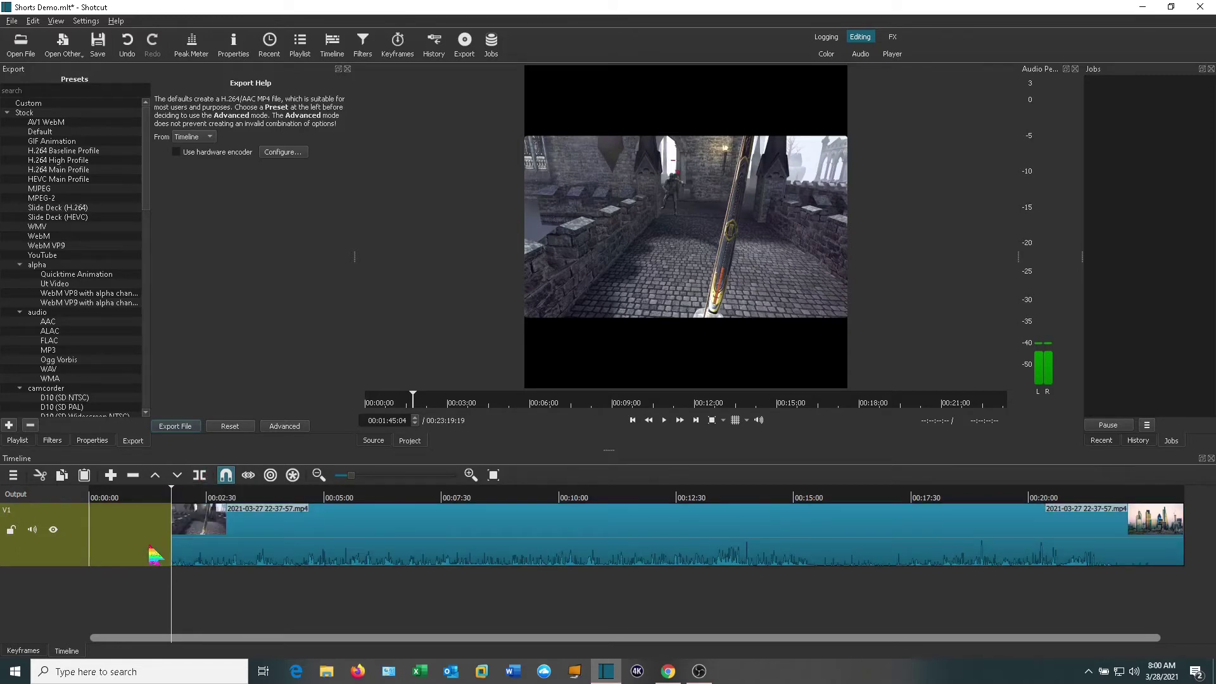
- Move the remaining clip to the timeline start and delete everything after 50 seconds
{"action": "left_click_drag", "start_coordinate": [279, 546], "coordinate": [174, 558]}
{"action": "left_click_drag", "start_coordinate": [177, 606], "coordinate": [128, 601]}
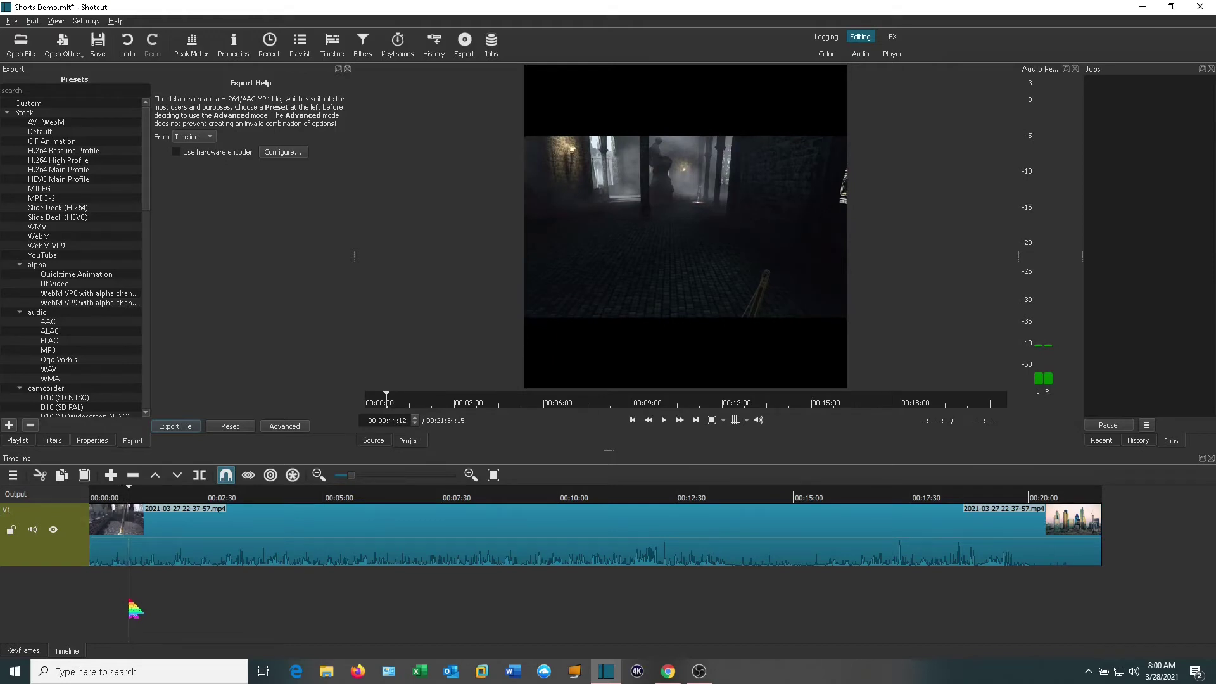
{"action": "left_click", "coordinate": [200, 476]}
{"action": "left_click", "coordinate": [201, 542]}
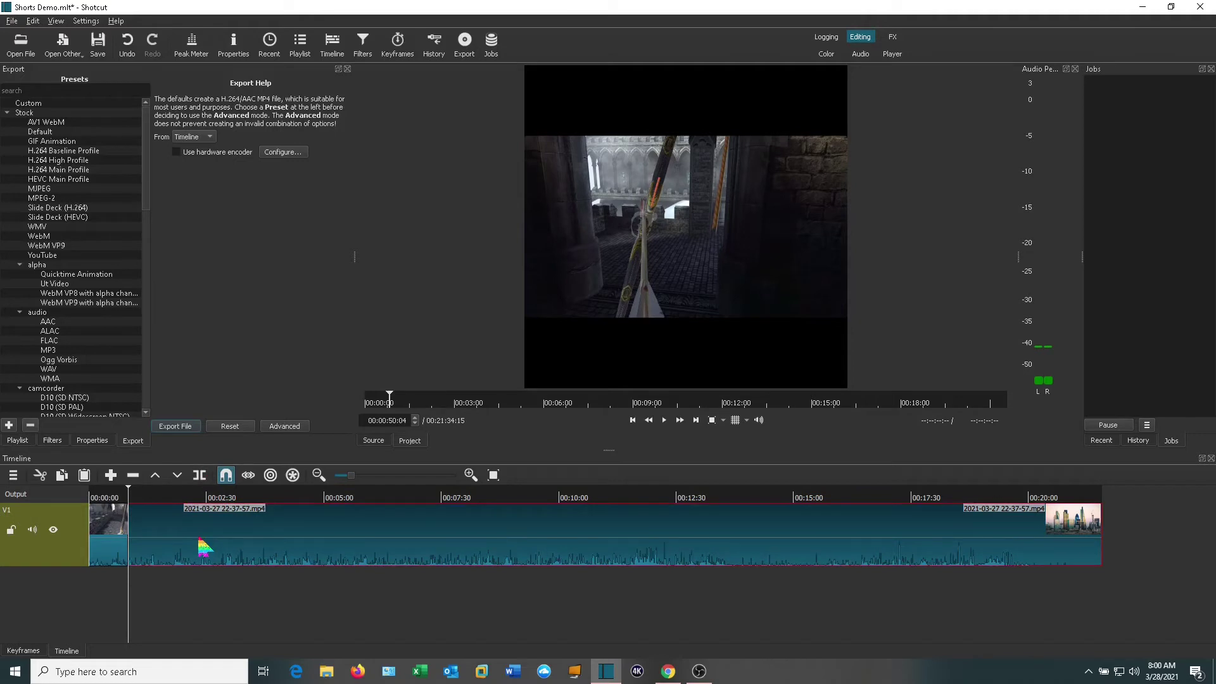
{"action": "key", "text": "Delete"}
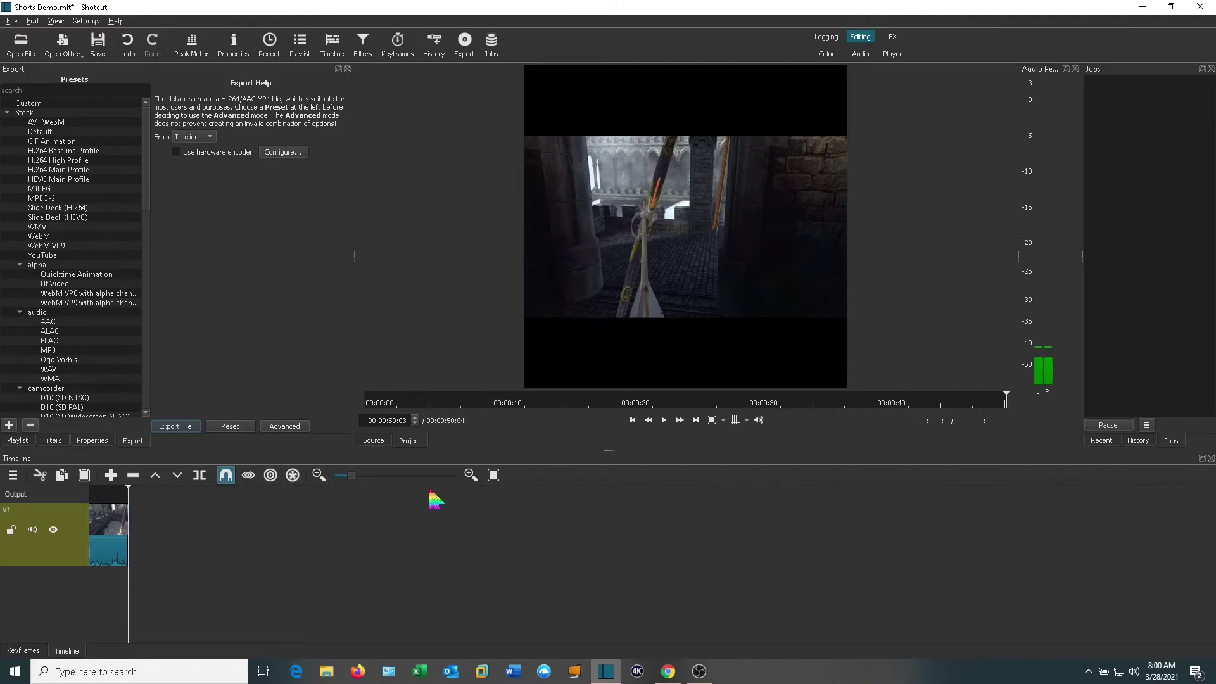
- Fit the 00:50:04 clip in the timeline view and select it on track V1
{"action": "left_click", "coordinate": [494, 475]}
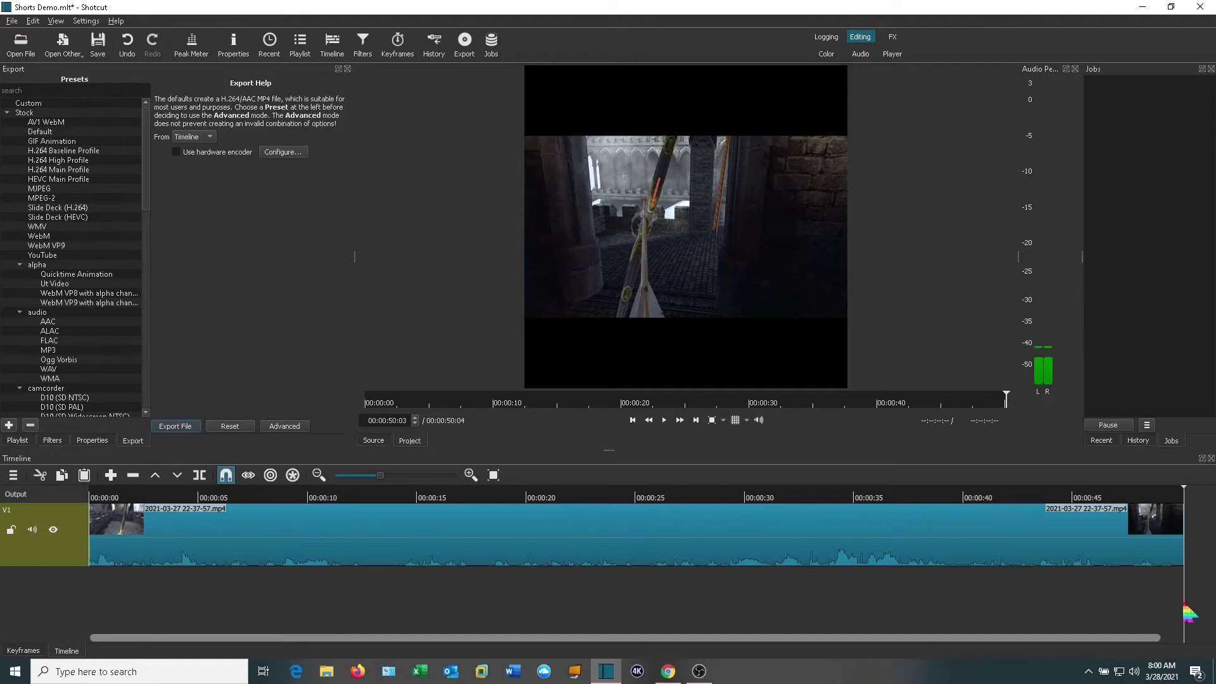
{"action": "mouse_move", "coordinate": [1188, 615]}
{"action": "left_mouse_down"}
{"action": "mouse_move", "coordinate": [1104, 618]}
{"action": "mouse_move", "coordinate": [1183, 613]}
{"action": "left_mouse_up"}
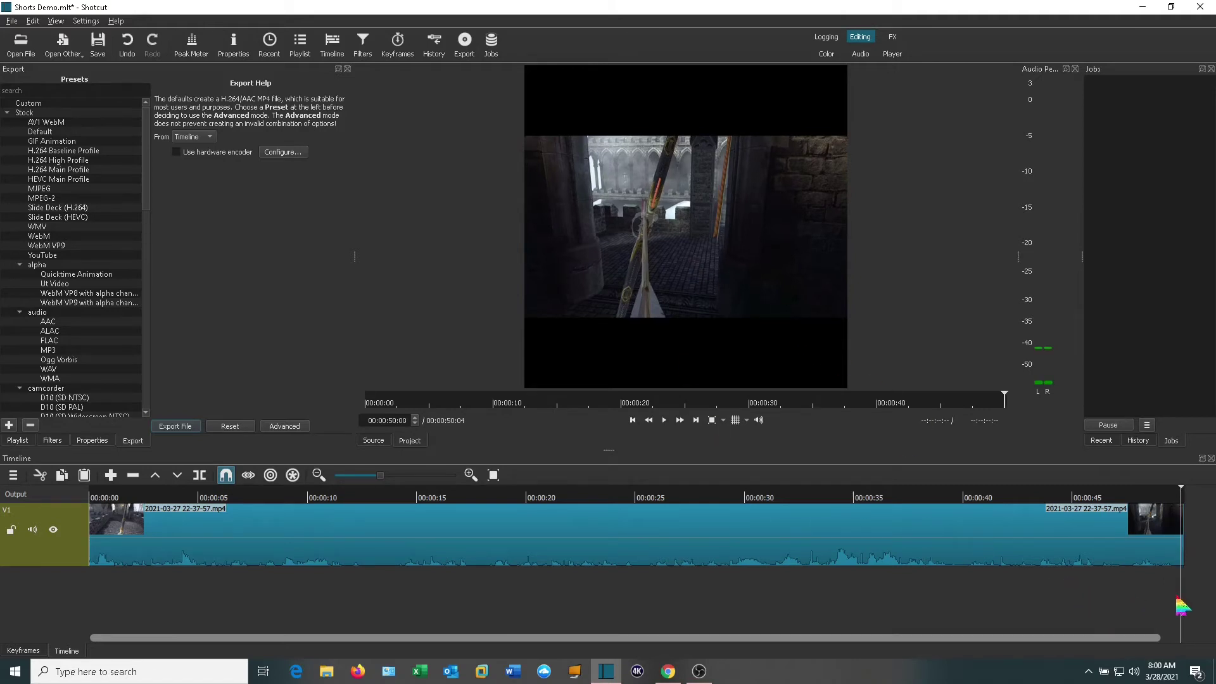
{"action": "left_click_drag", "start_coordinate": [1181, 602], "coordinate": [553, 602]}
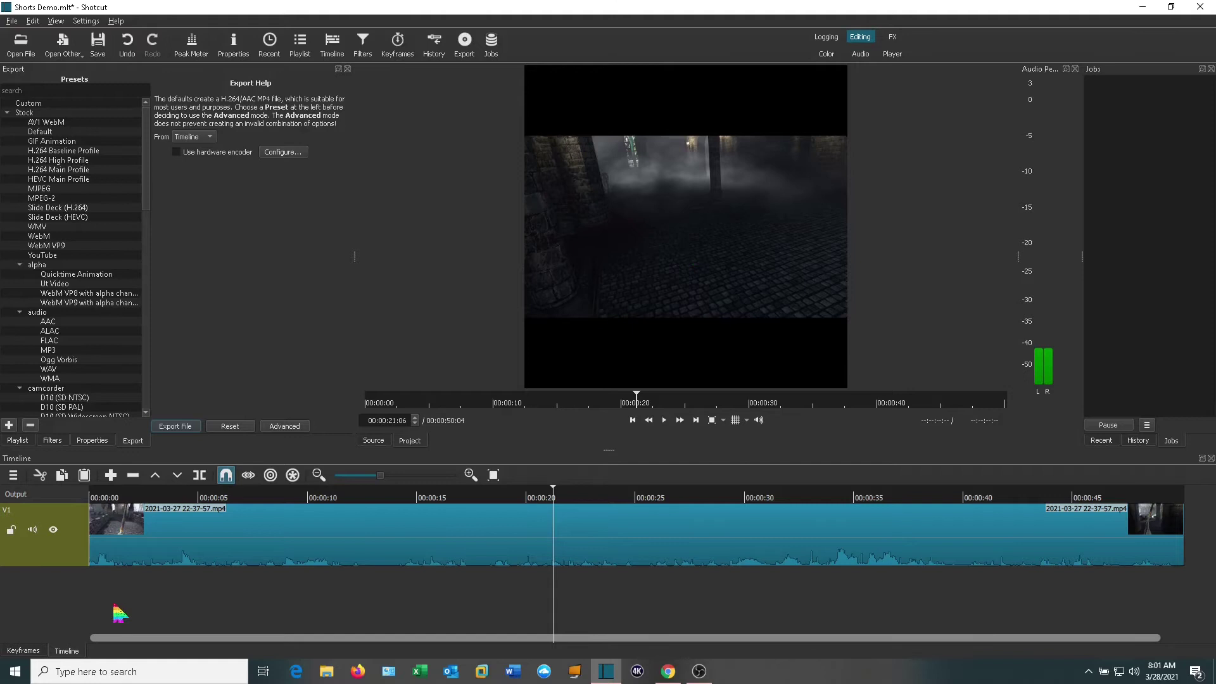
{"action": "left_click", "coordinate": [240, 540]}
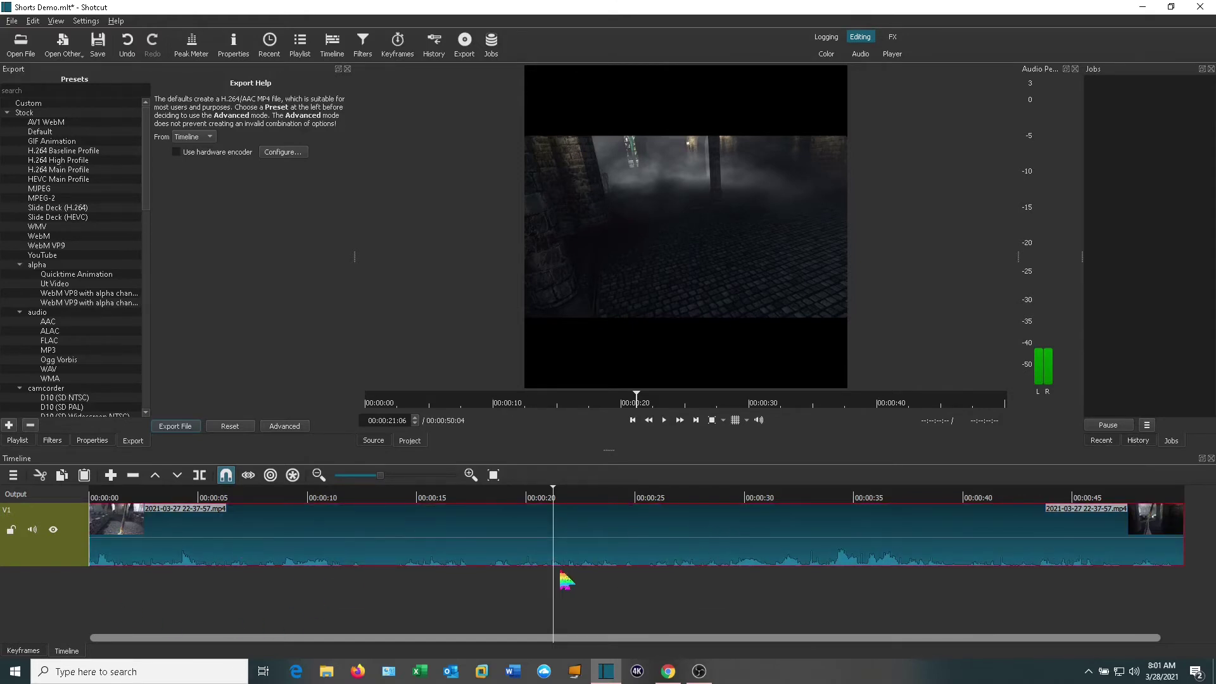
- Apply a Size, Position & Rotate filter from Favorites to the V1 track
{"action": "left_click", "coordinate": [37, 561]}
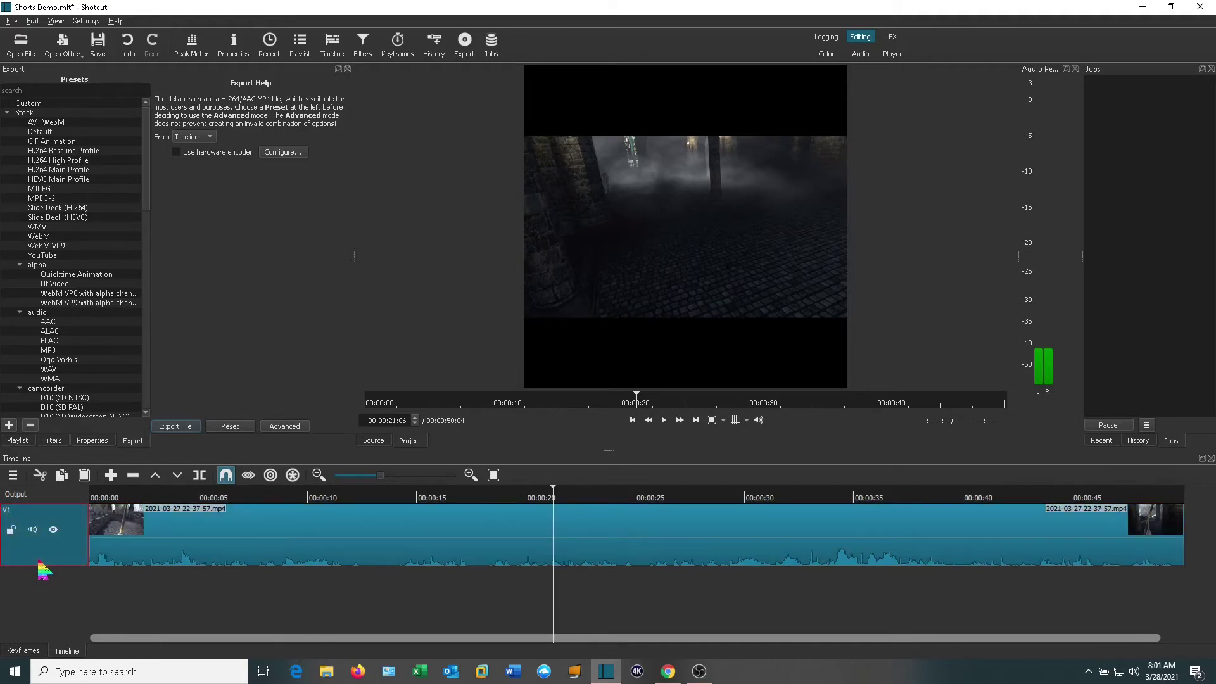
{"action": "left_click", "coordinate": [51, 442]}
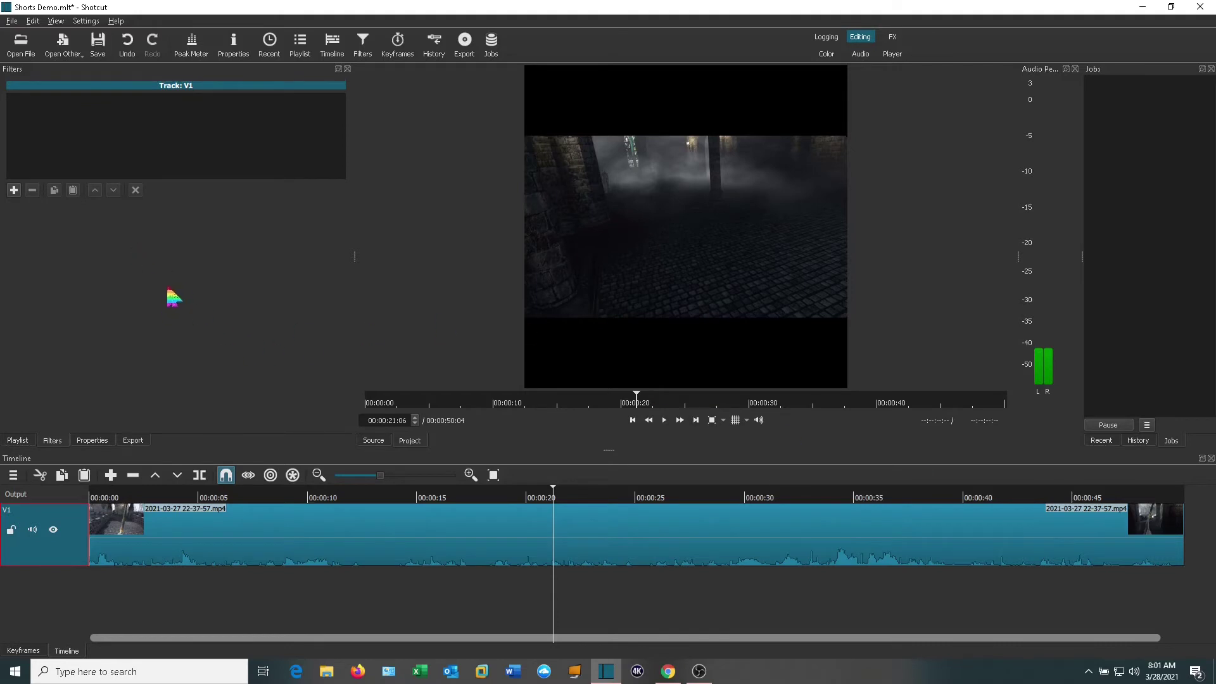
{"action": "left_click", "coordinate": [13, 191]}
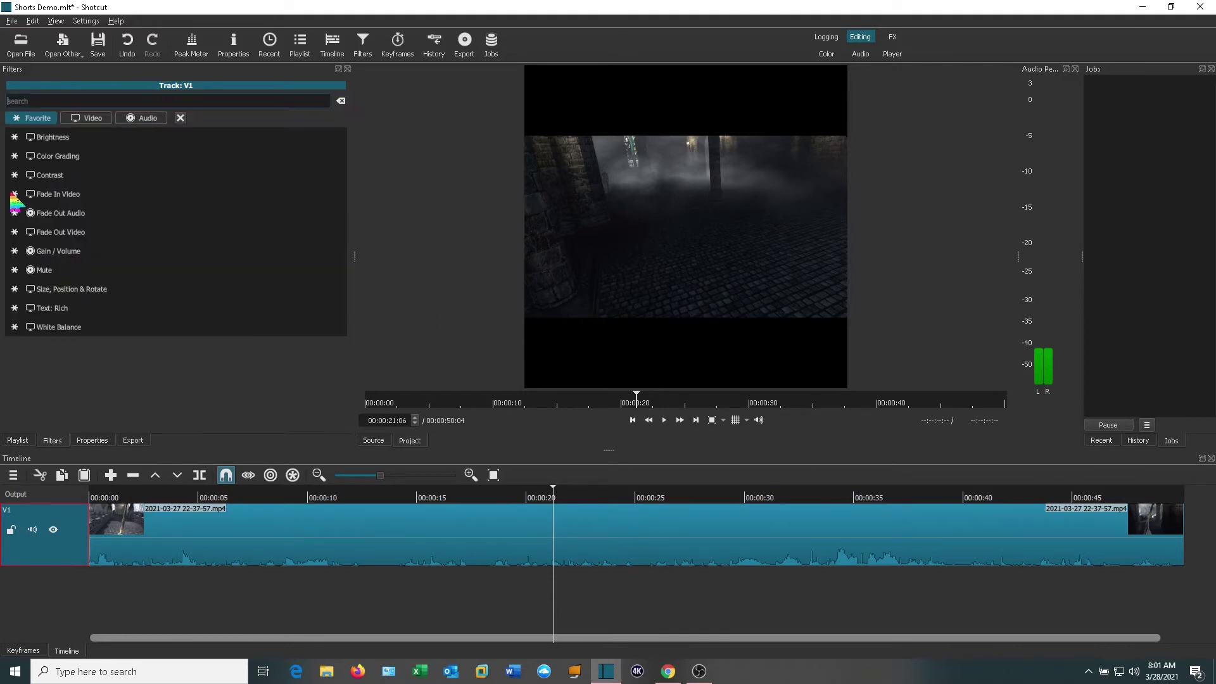
{"action": "left_click", "coordinate": [89, 290]}
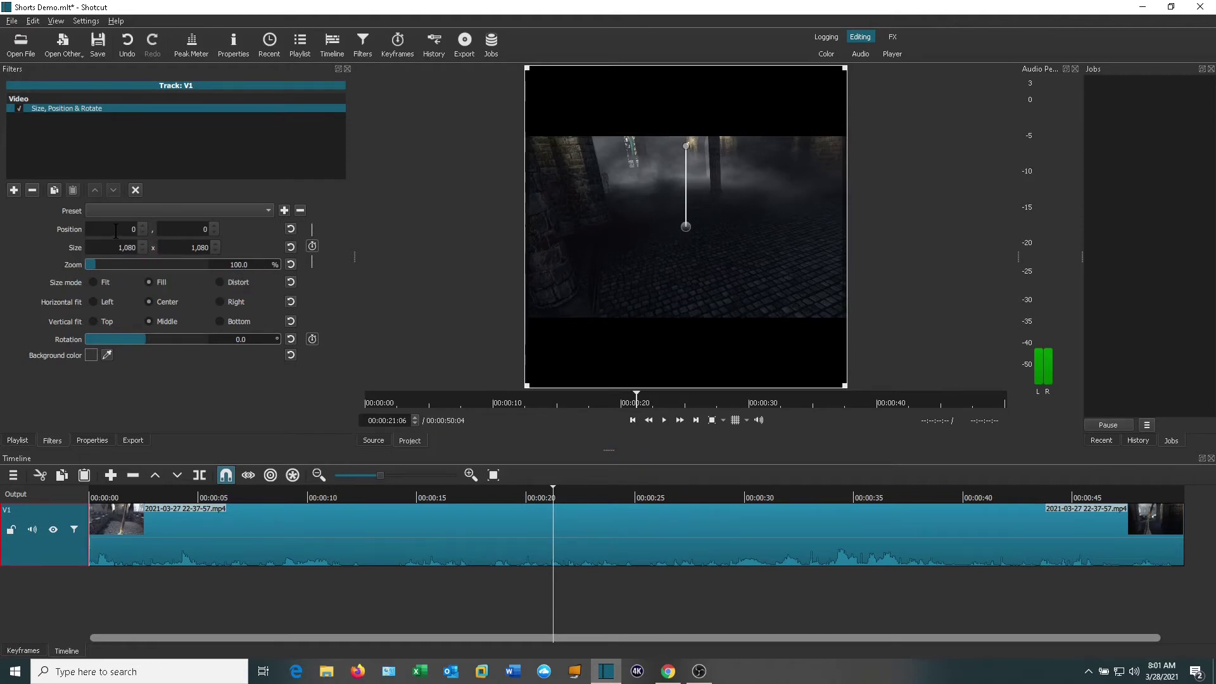
- Set the filter's zoom to 175% so the gameplay fills the square frame
{"action": "double_click", "coordinate": [253, 264]}
{"action": "type", "text": "170"}
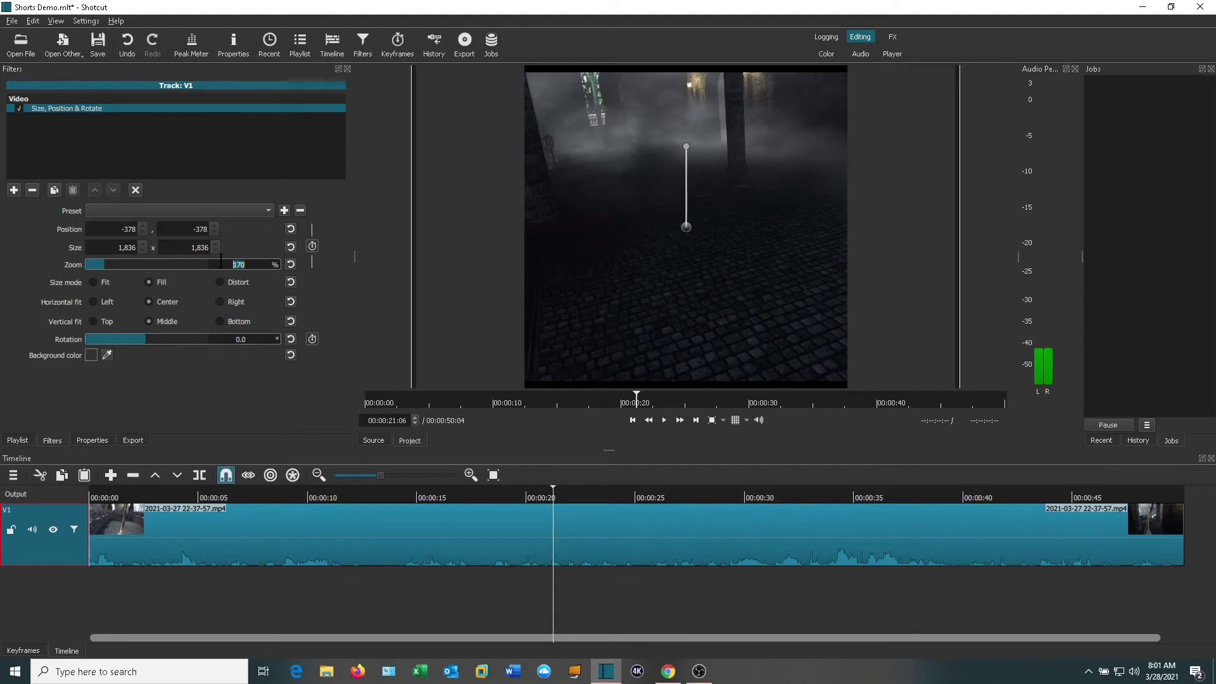
{"action": "type", "text": "175."}
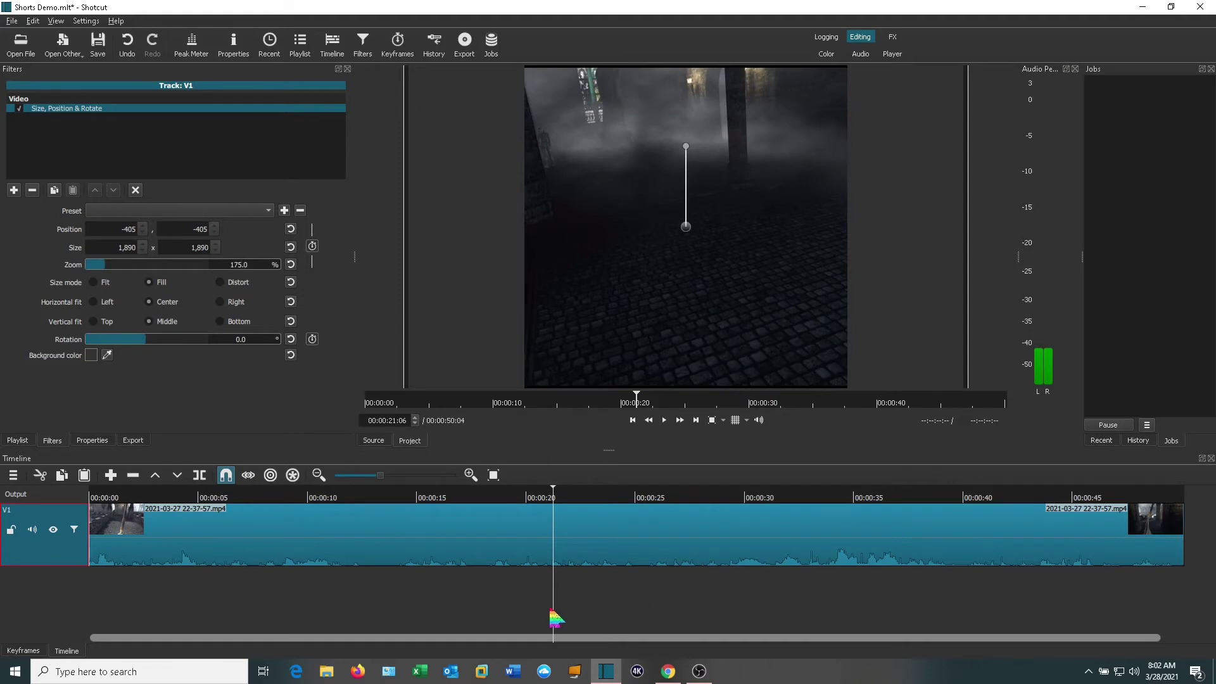
- Play back the zoomed video, then park the playhead at about 7 seconds
{"action": "left_click_drag", "start_coordinate": [551, 613], "coordinate": [384, 605]}
{"action": "left_click", "coordinate": [664, 422]}
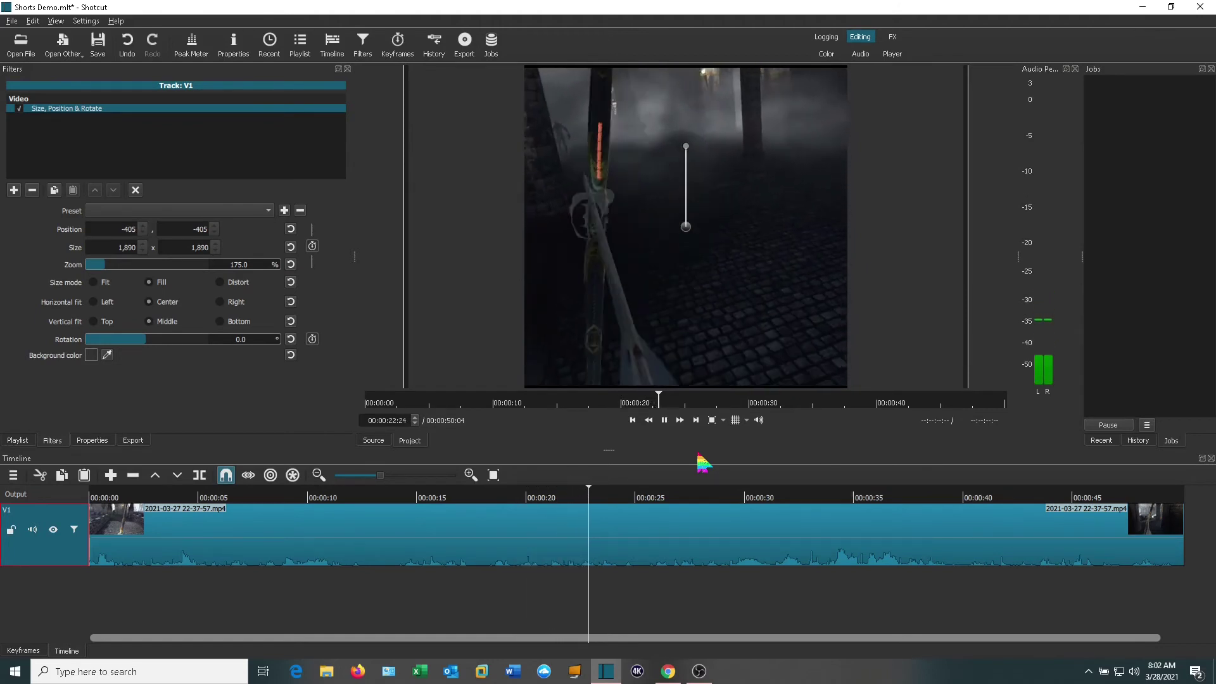
{"action": "left_click", "coordinate": [667, 422]}
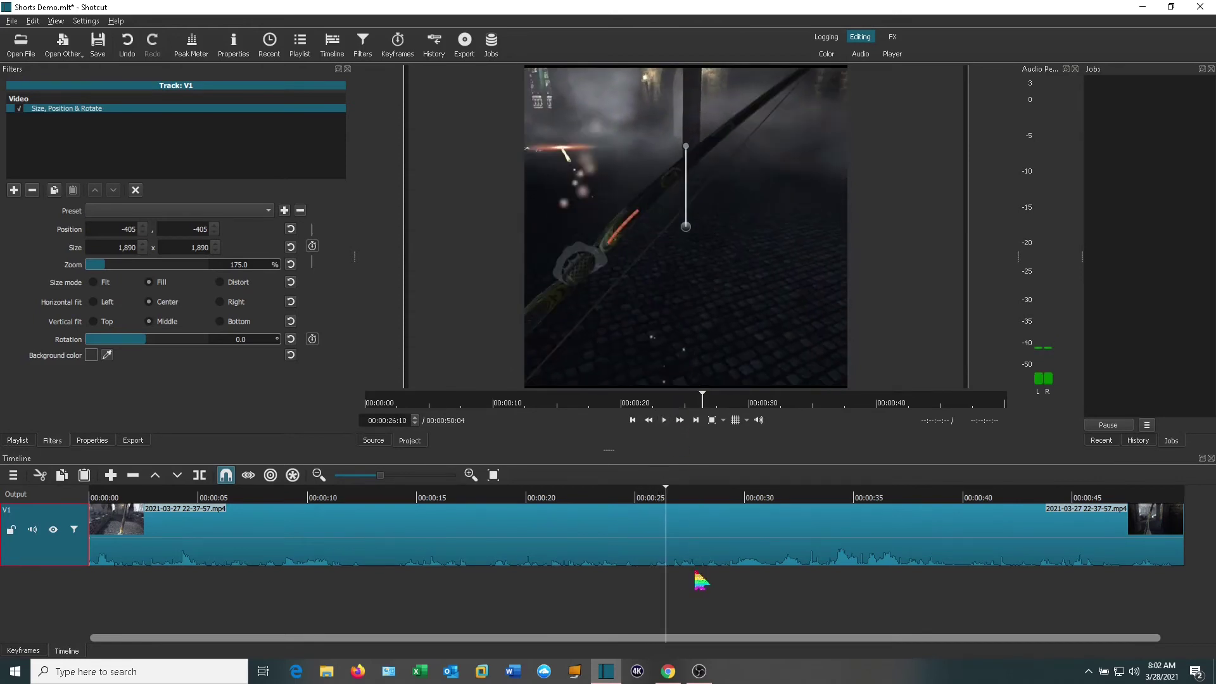
{"action": "key", "text": "Left"}
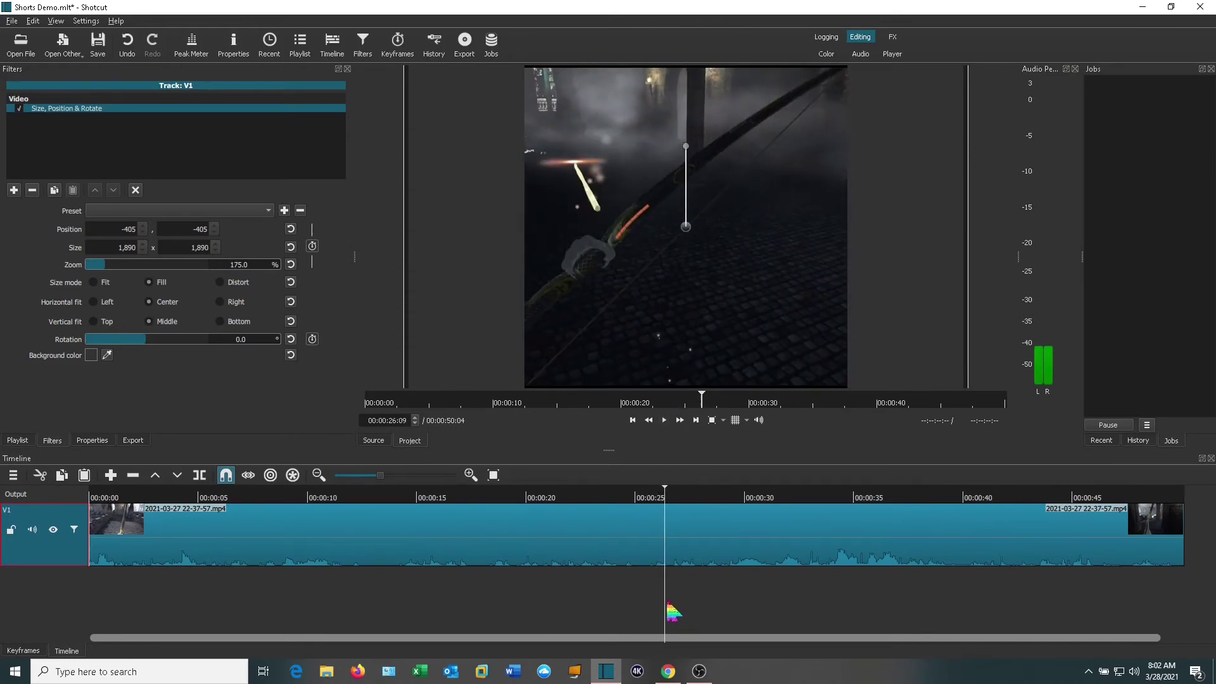
{"action": "left_click_drag", "start_coordinate": [665, 607], "coordinate": [232, 595]}
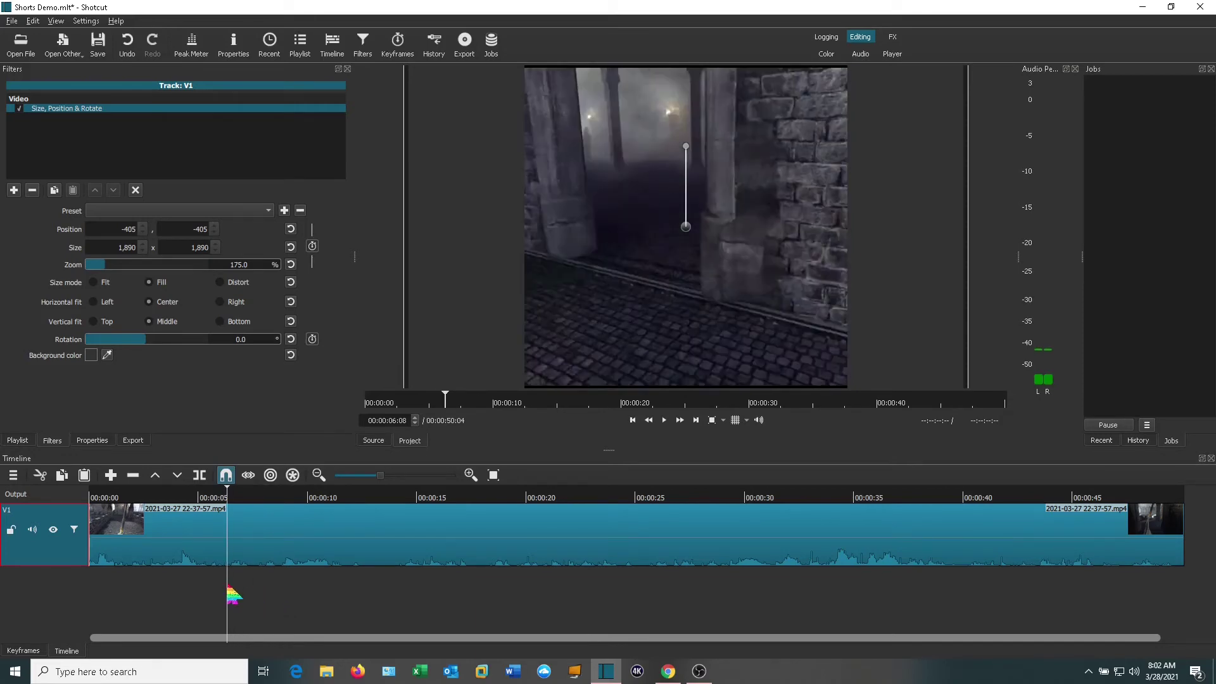
{"action": "left_click_drag", "start_coordinate": [231, 589], "coordinate": [249, 596]}
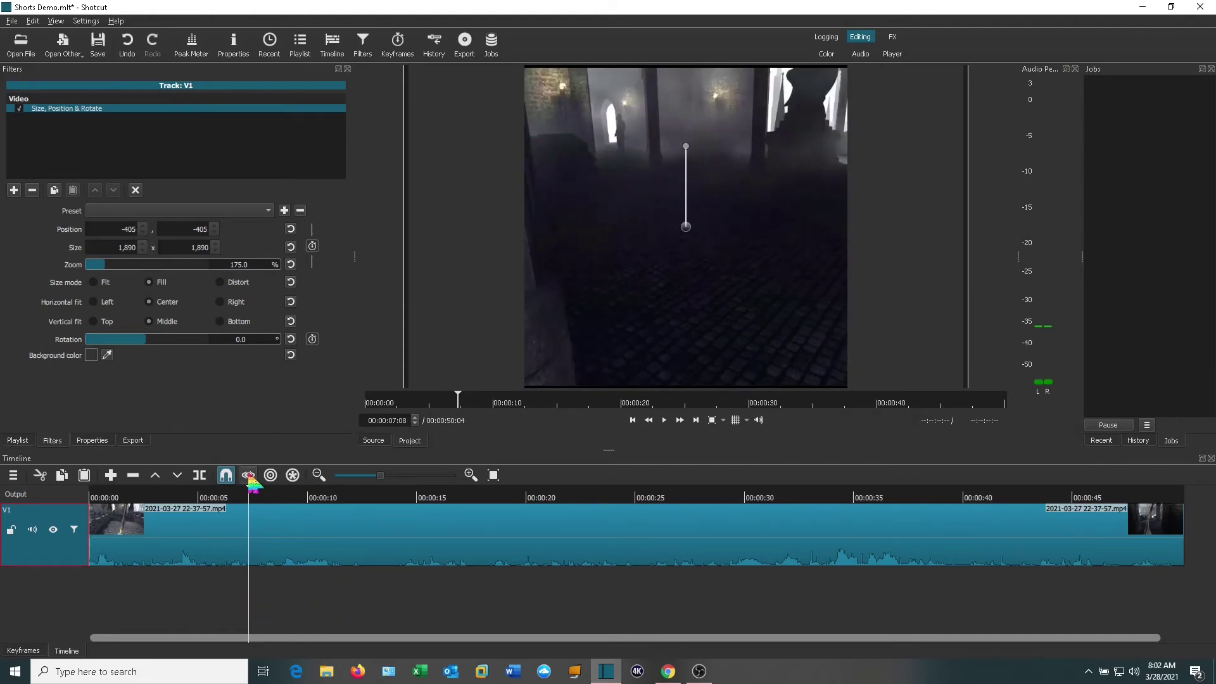
- Split the clip at about 7 and 45 seconds, then select the dark middle piece
{"action": "left_click", "coordinate": [200, 475]}
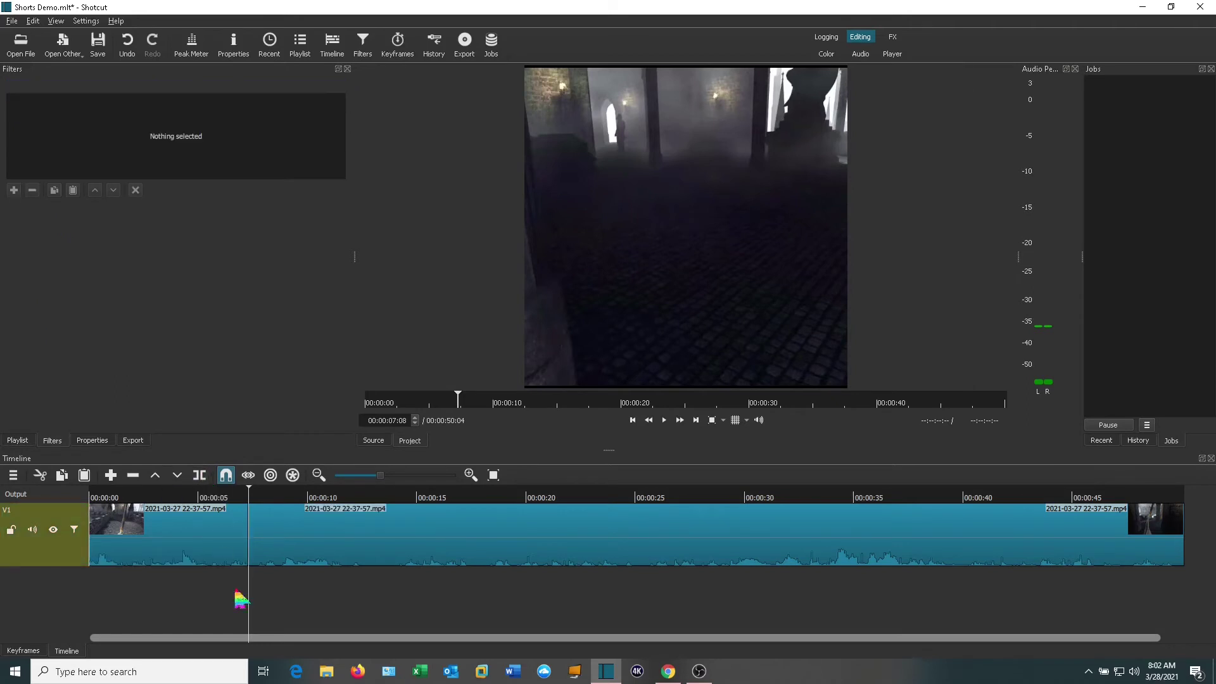
{"action": "left_click_drag", "start_coordinate": [266, 605], "coordinate": [730, 616]}
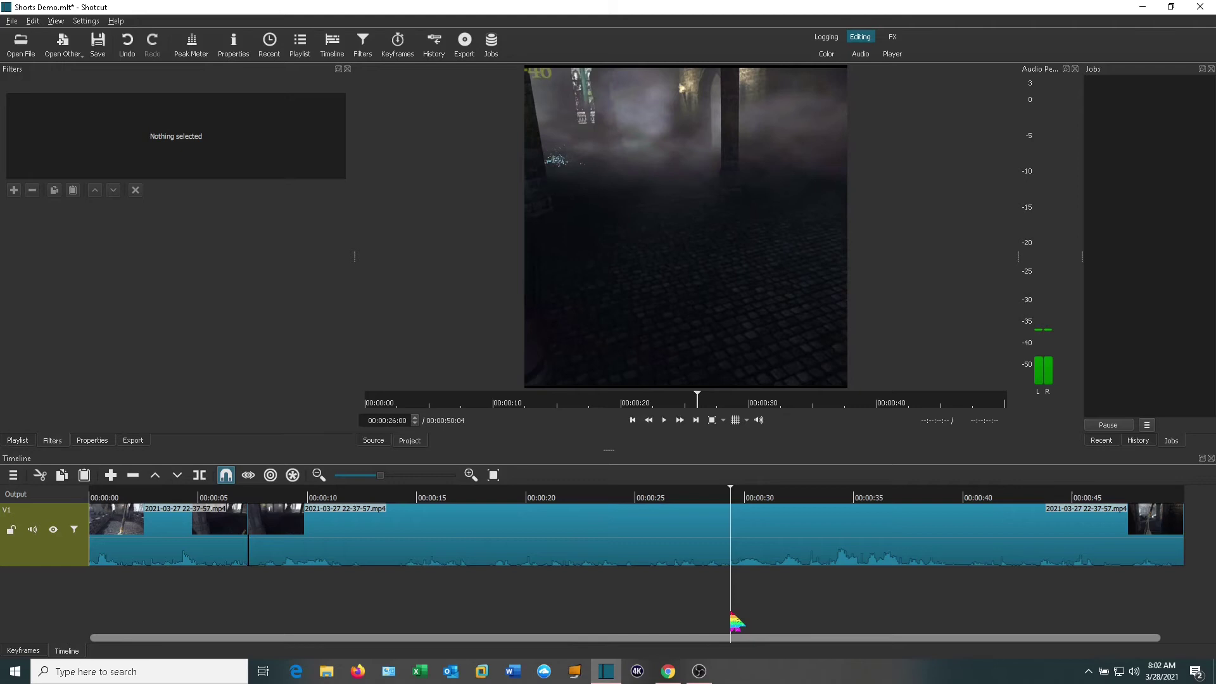
{"action": "left_click_drag", "start_coordinate": [735, 623], "coordinate": [1094, 603]}
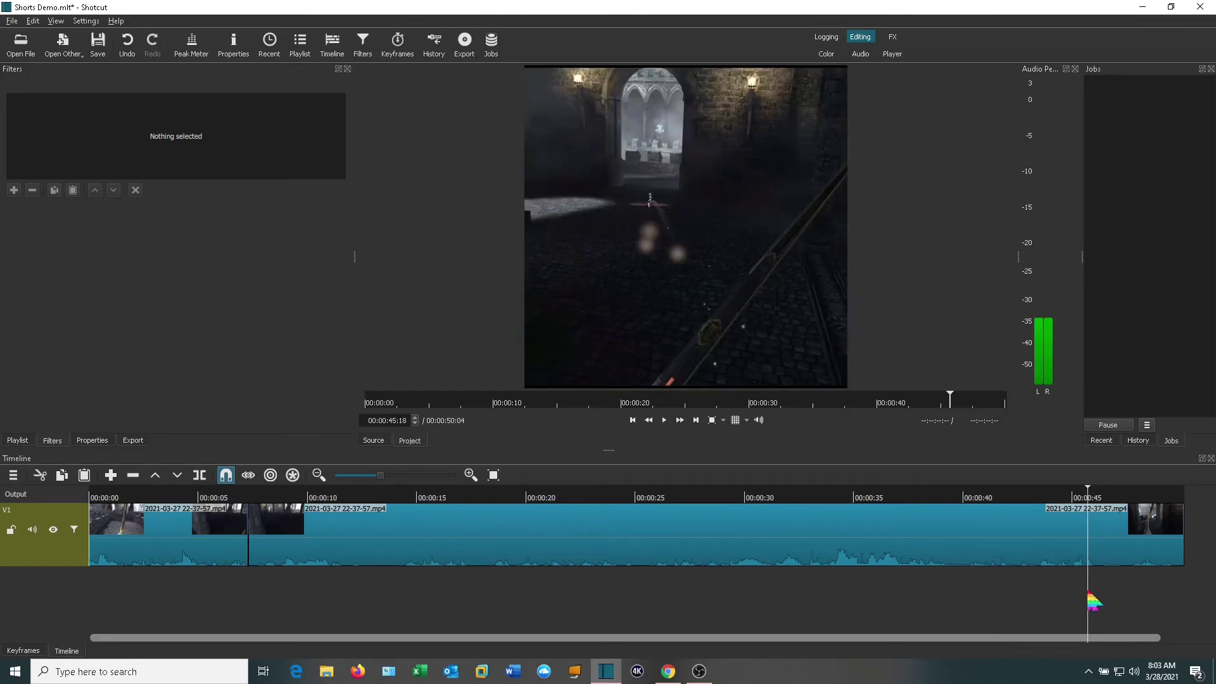
{"action": "left_click_drag", "start_coordinate": [1088, 594], "coordinate": [1075, 595]}
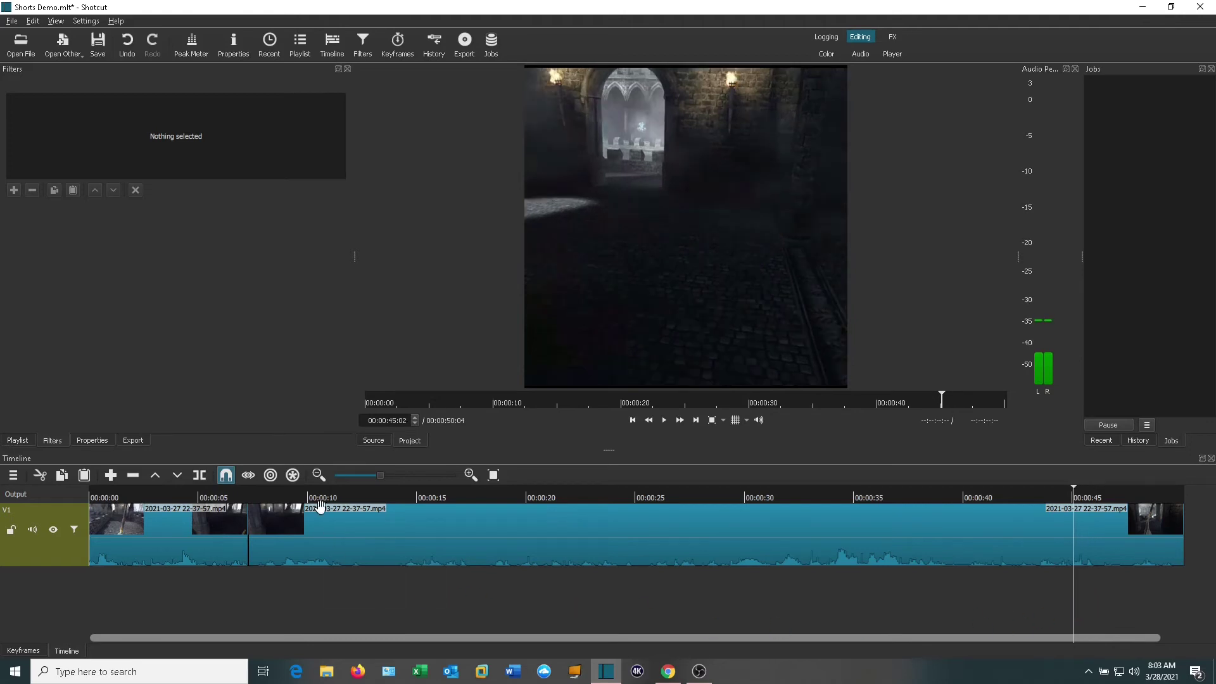
{"action": "left_click", "coordinate": [204, 479]}
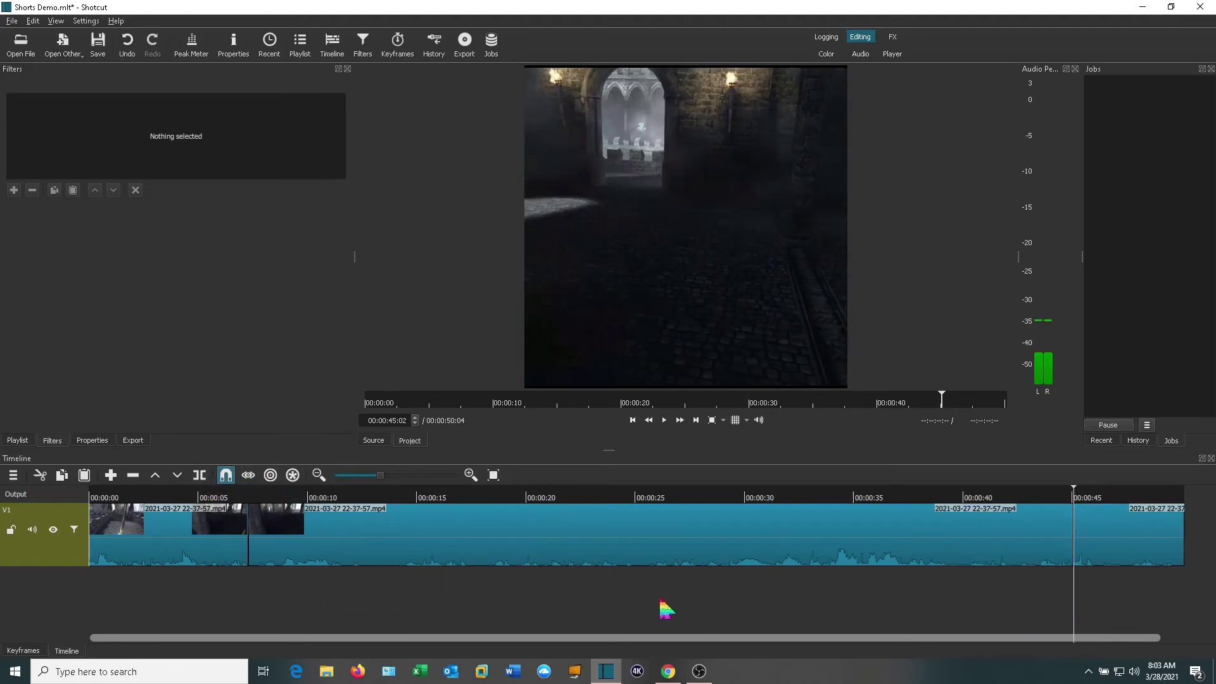
{"action": "left_click", "coordinate": [645, 536]}
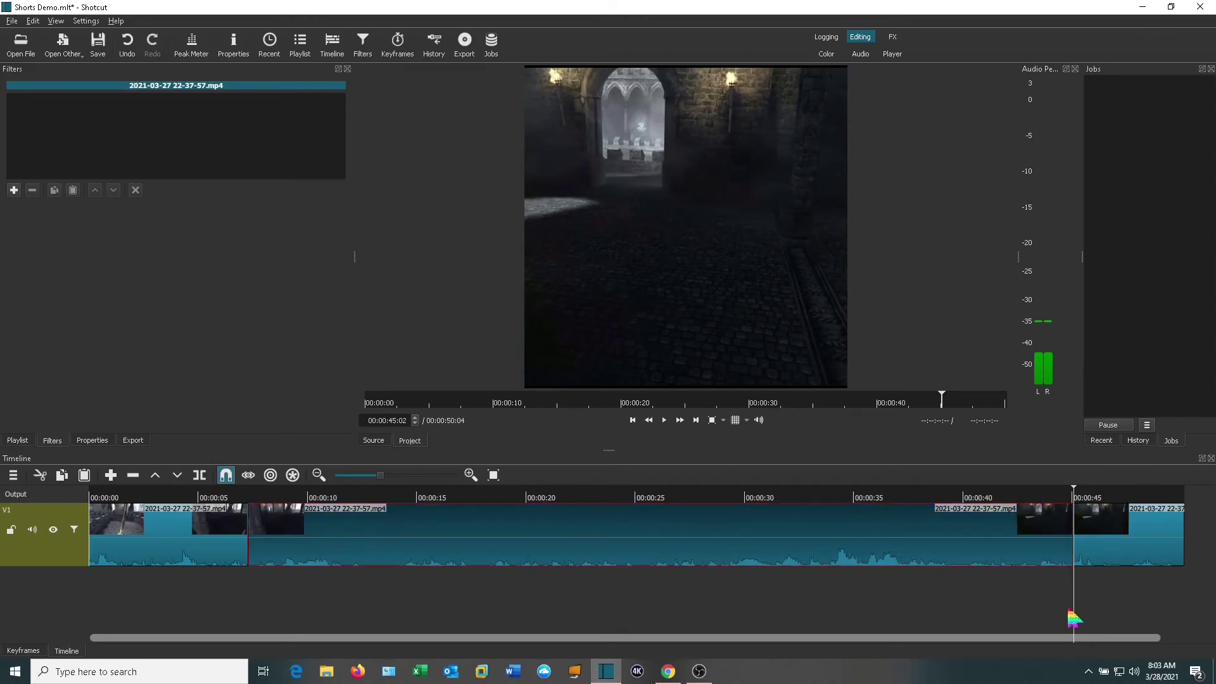
- Add a Brightness filter to the middle clip with its level set to 200%
{"action": "left_click_drag", "start_coordinate": [1075, 619], "coordinate": [969, 632]}
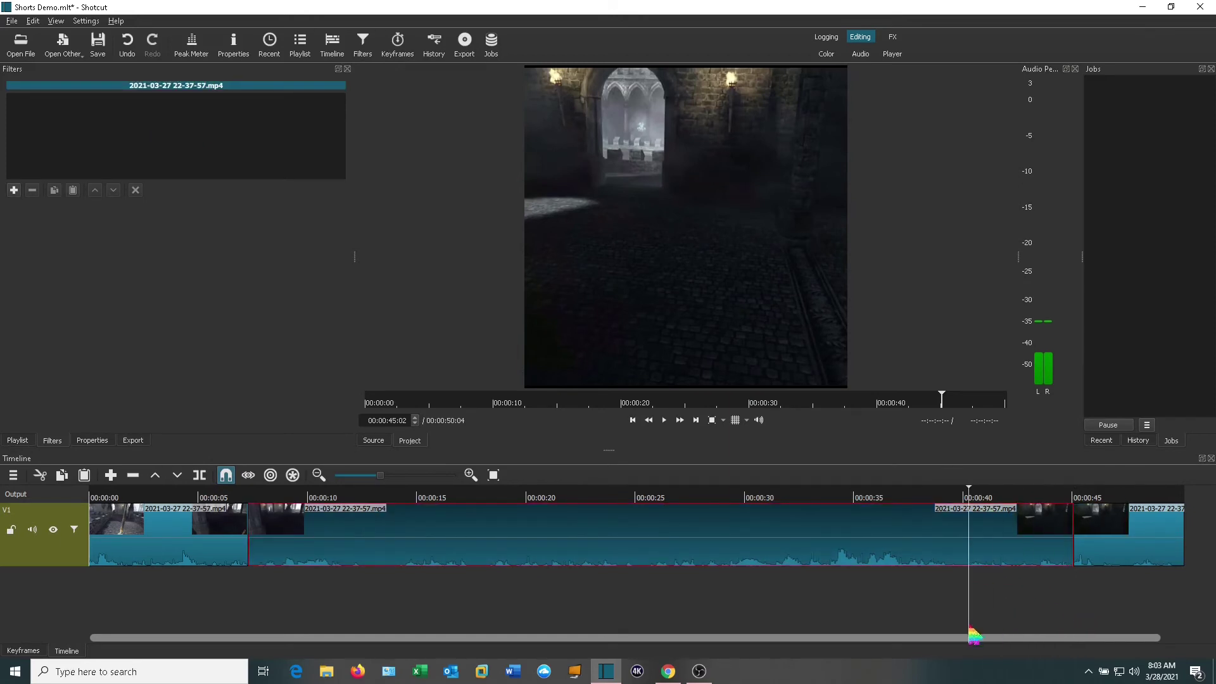
{"action": "left_click", "coordinate": [13, 191]}
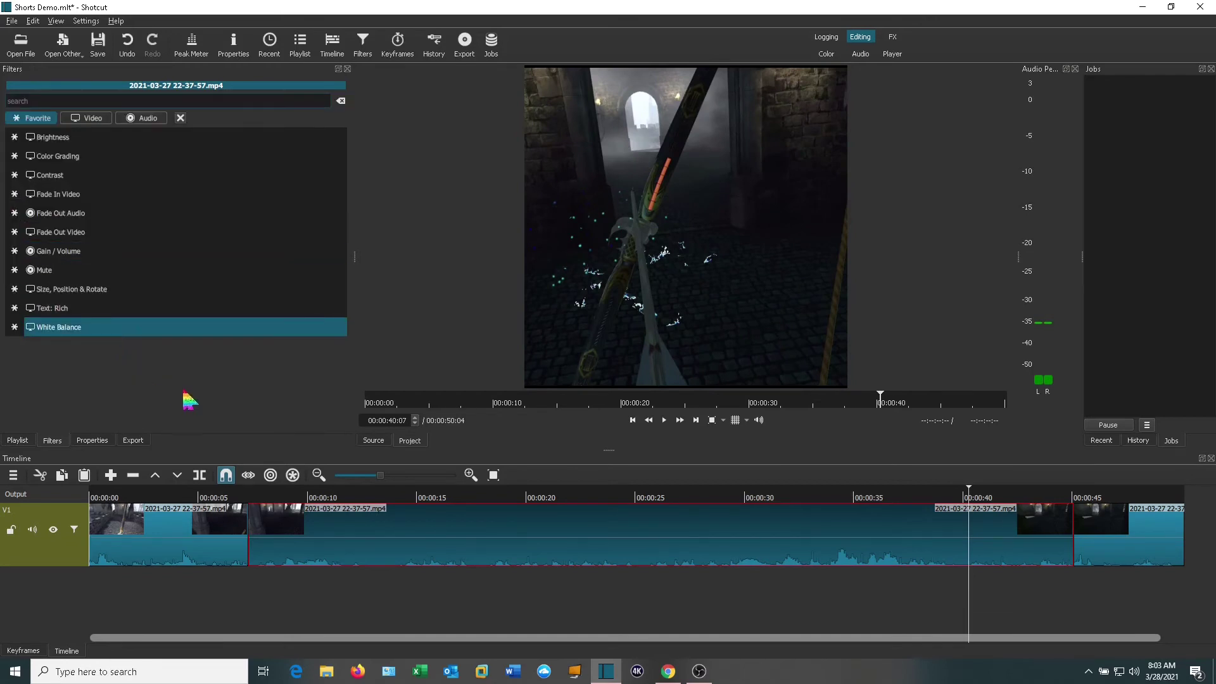
{"action": "left_click", "coordinate": [91, 120]}
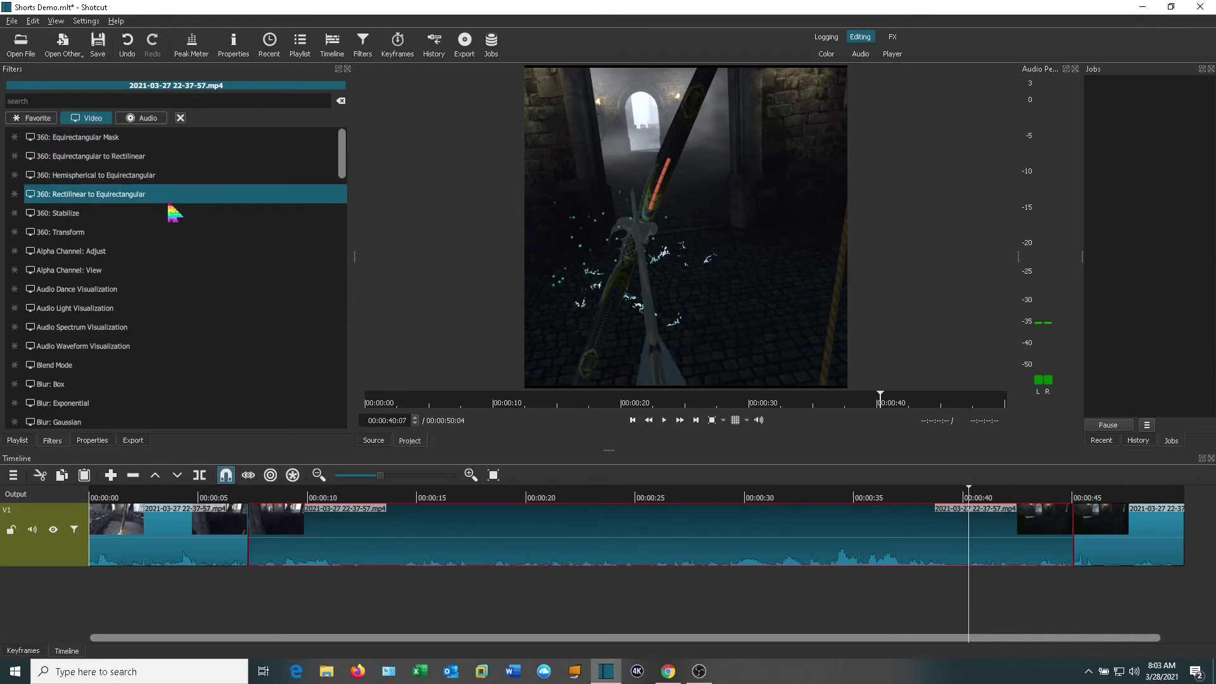
{"action": "scroll", "coordinate": [155, 239], "scroll_direction": "down", "scroll_amount": 3}
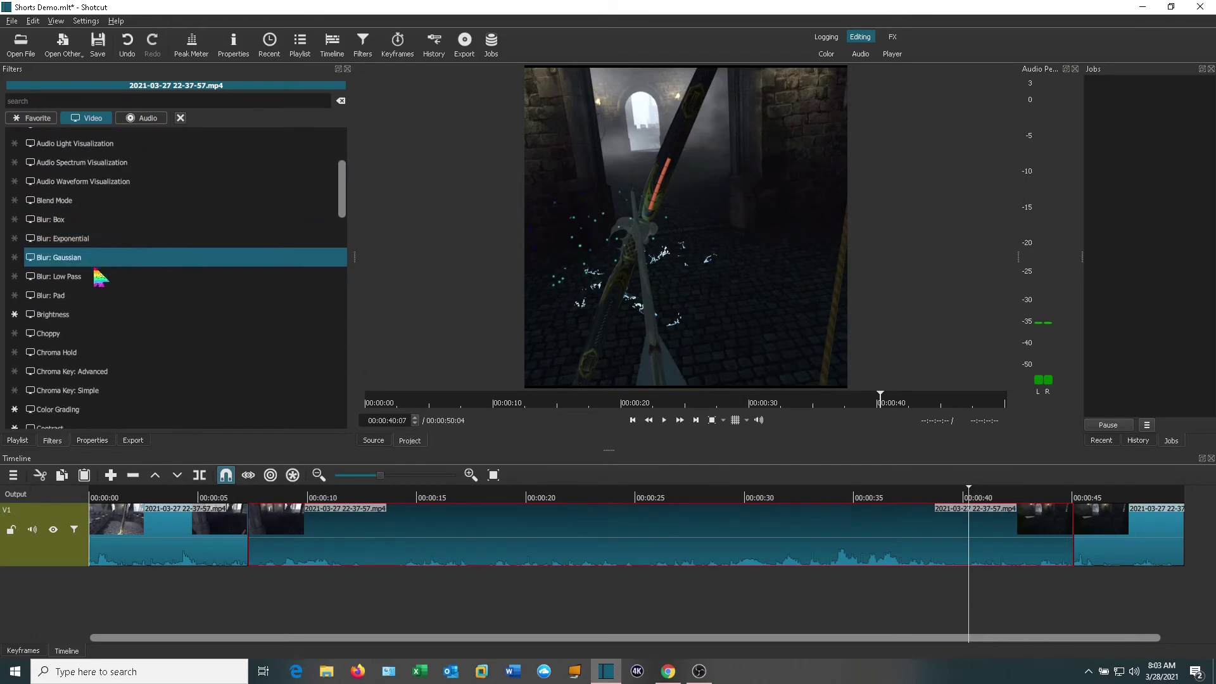
{"action": "left_click", "coordinate": [76, 315]}
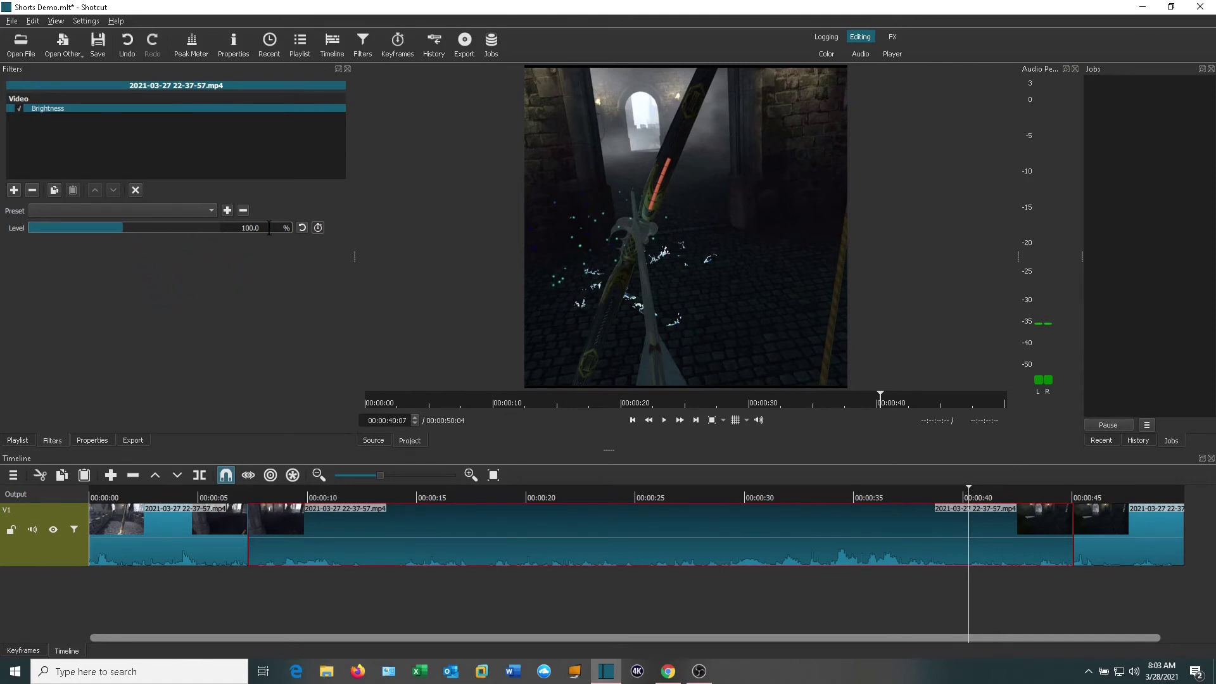
{"action": "left_click_drag", "start_coordinate": [259, 227], "coordinate": [230, 226]}
{"action": "type", "text": "200"}
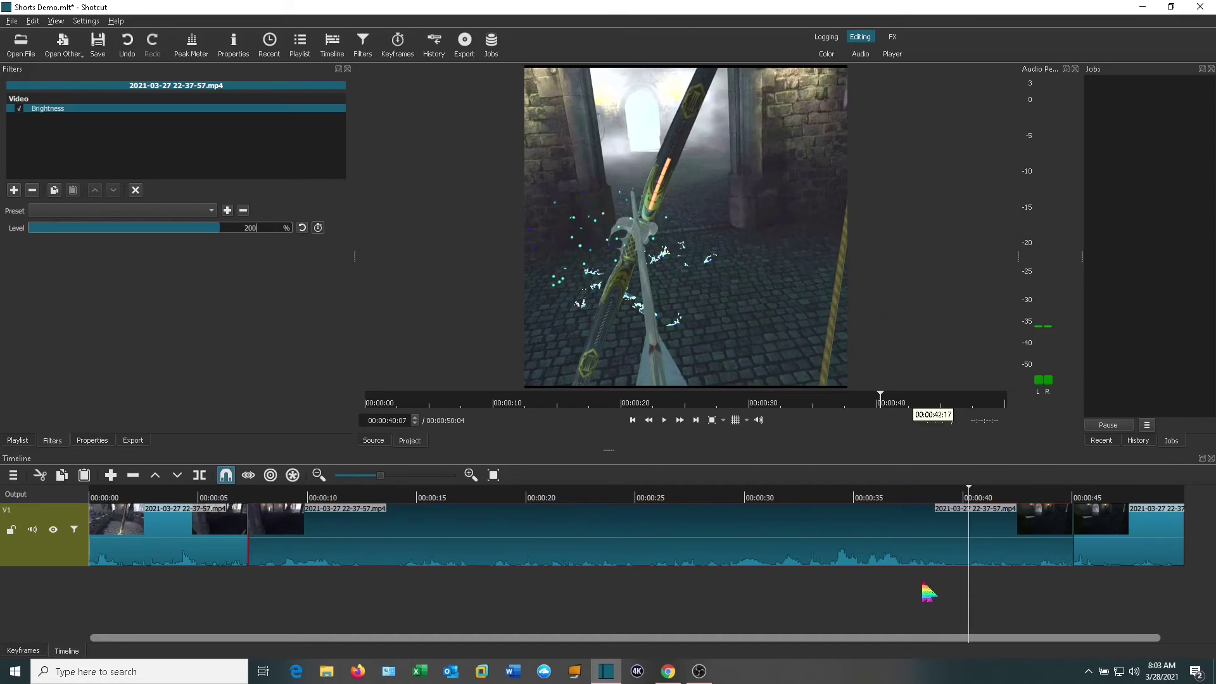
- Scrub back from about 31 seconds to 3 seconds to review the brightened footage
{"action": "left_click_drag", "start_coordinate": [969, 607], "coordinate": [780, 610]}
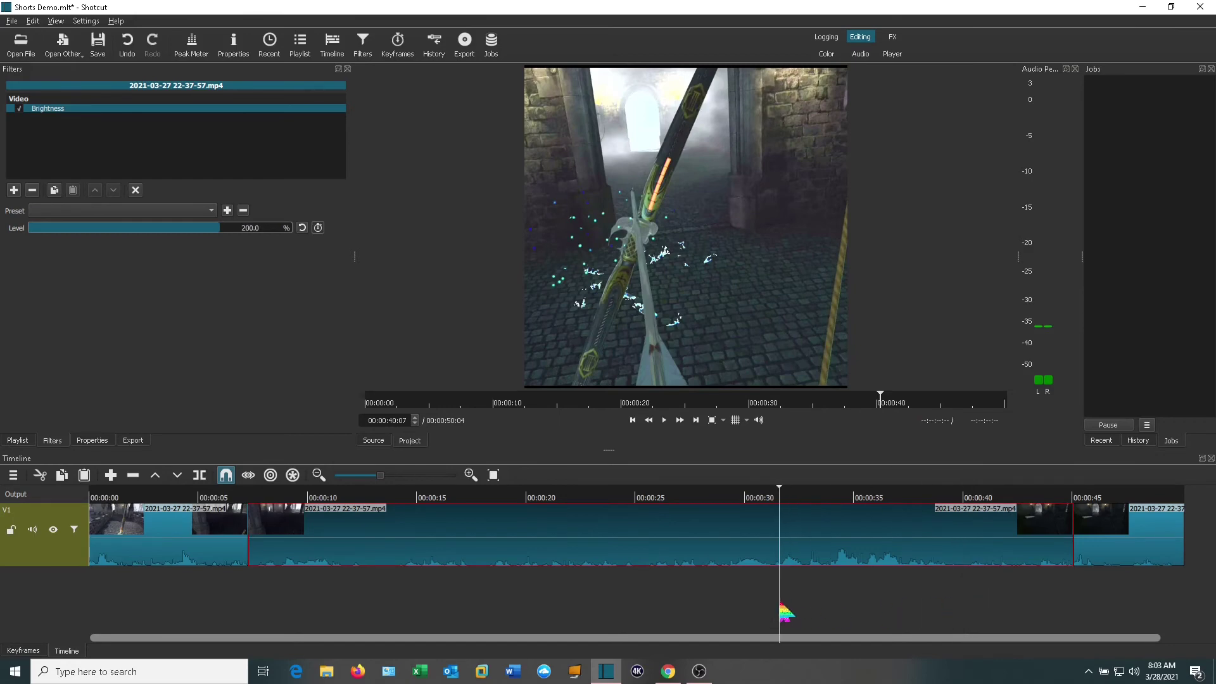
{"action": "left_click", "coordinate": [652, 618]}
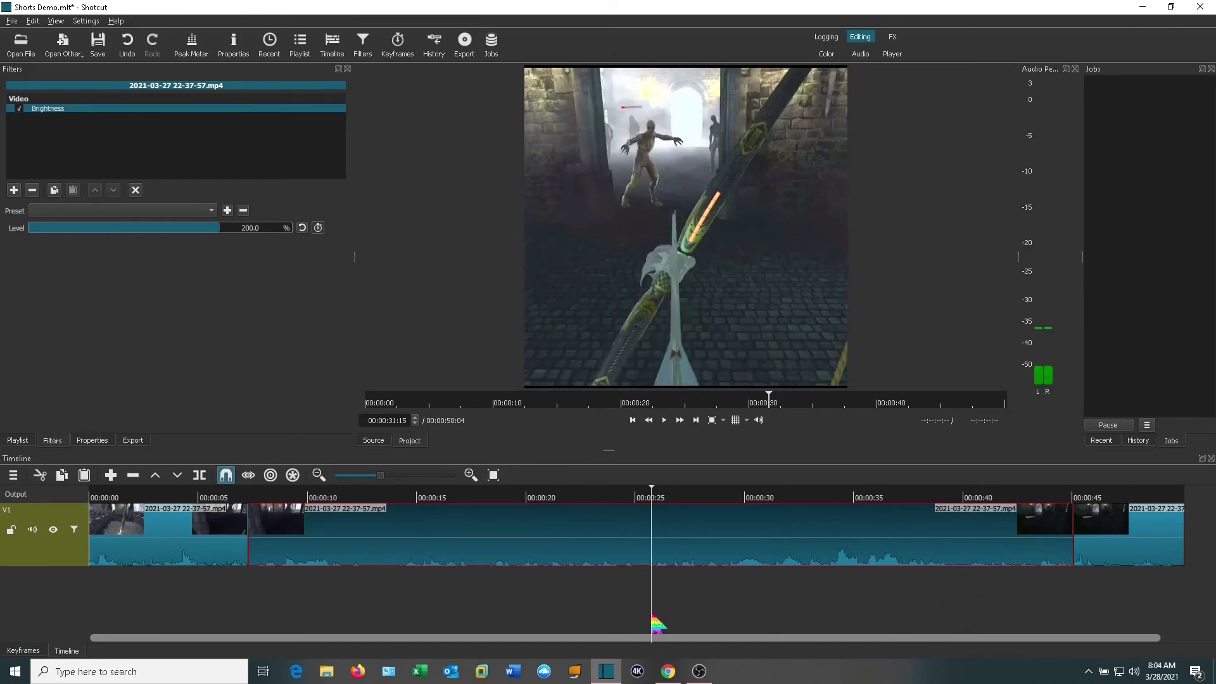
{"action": "left_click", "coordinate": [555, 622]}
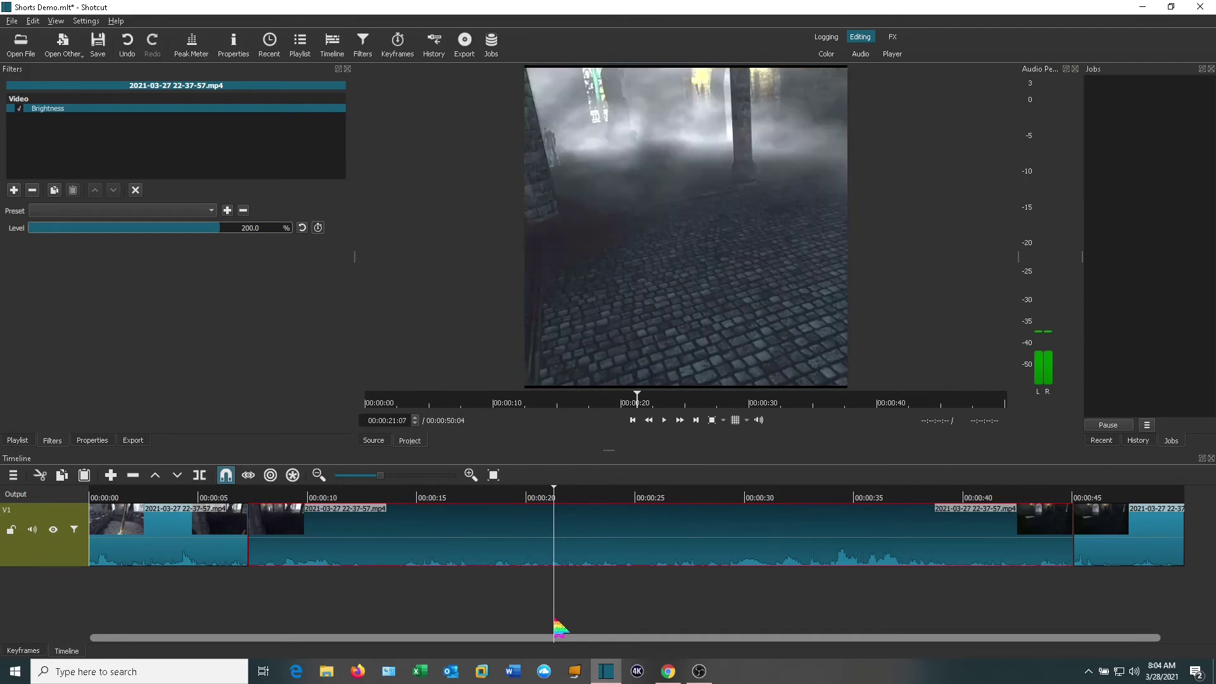
{"action": "left_click_drag", "start_coordinate": [555, 621], "coordinate": [495, 621]}
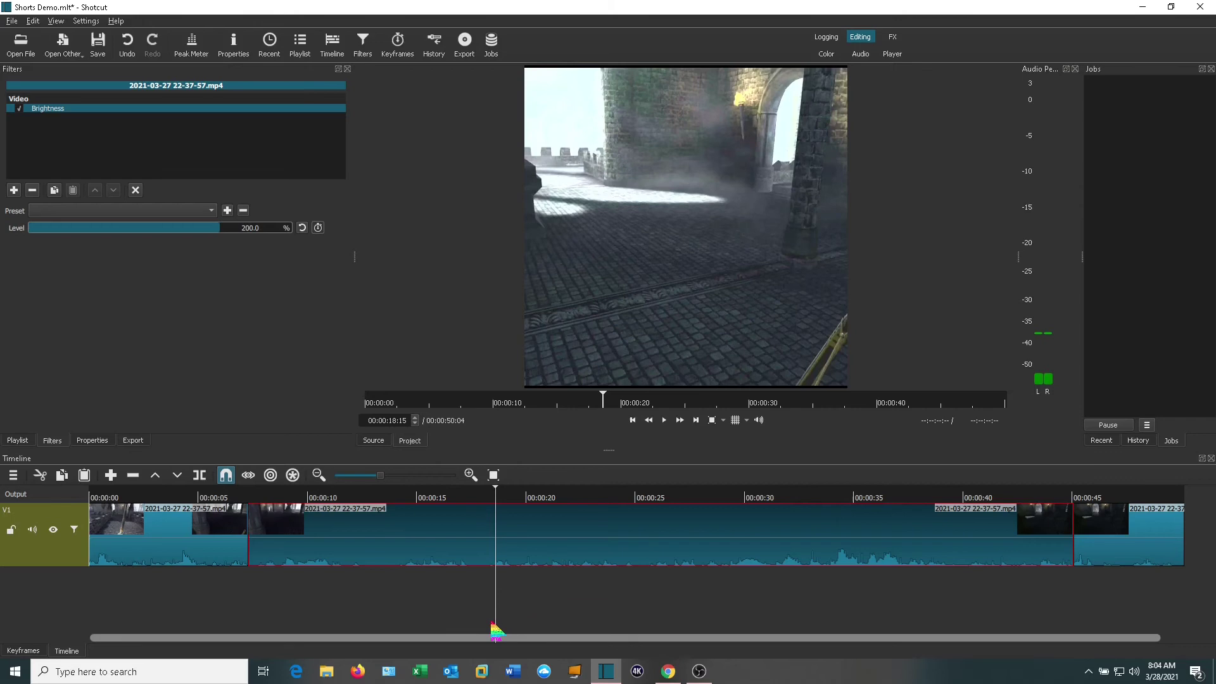
{"action": "left_click_drag", "start_coordinate": [492, 627], "coordinate": [163, 613]}
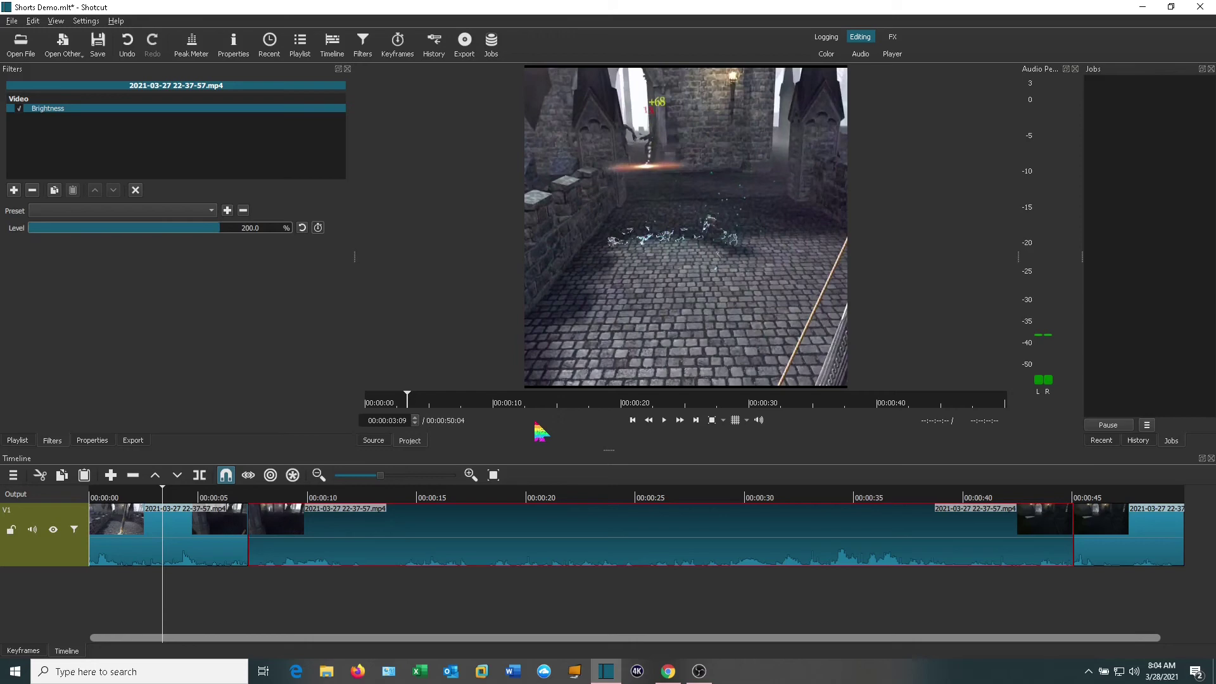
- Save the project as Shorts Demo.mlt, replacing the existing file
{"action": "left_click", "coordinate": [12, 21]}
{"action": "left_click", "coordinate": [28, 109]}
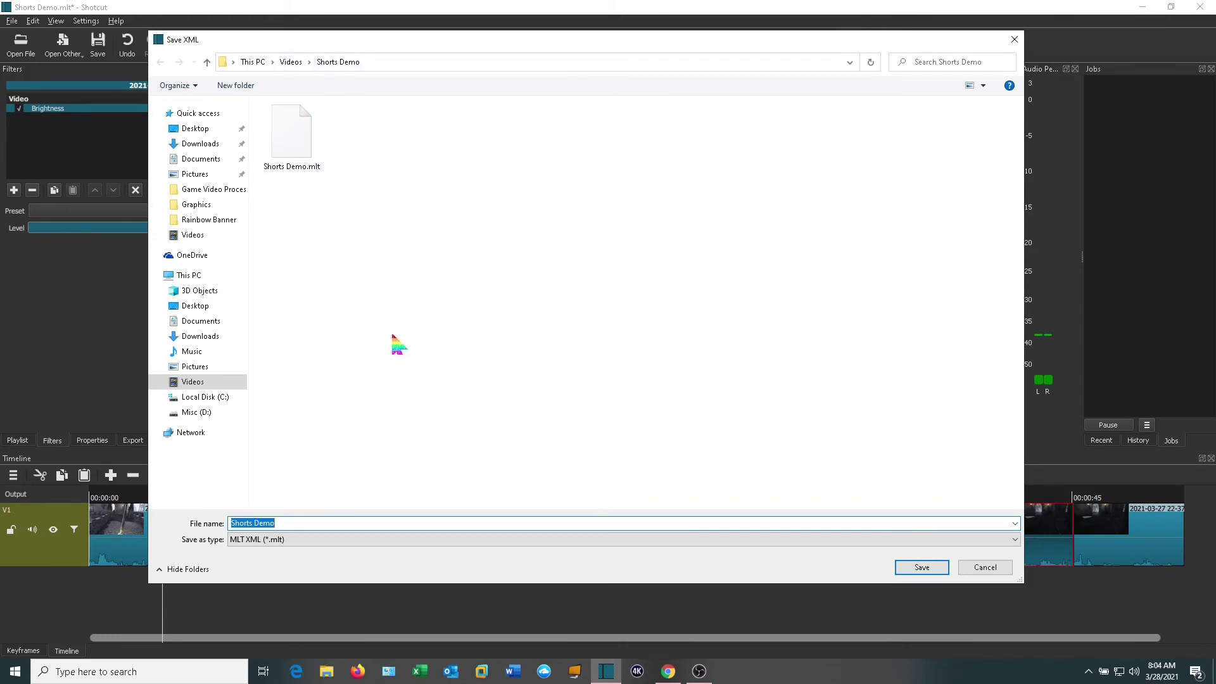
{"action": "left_click", "coordinate": [913, 568]}
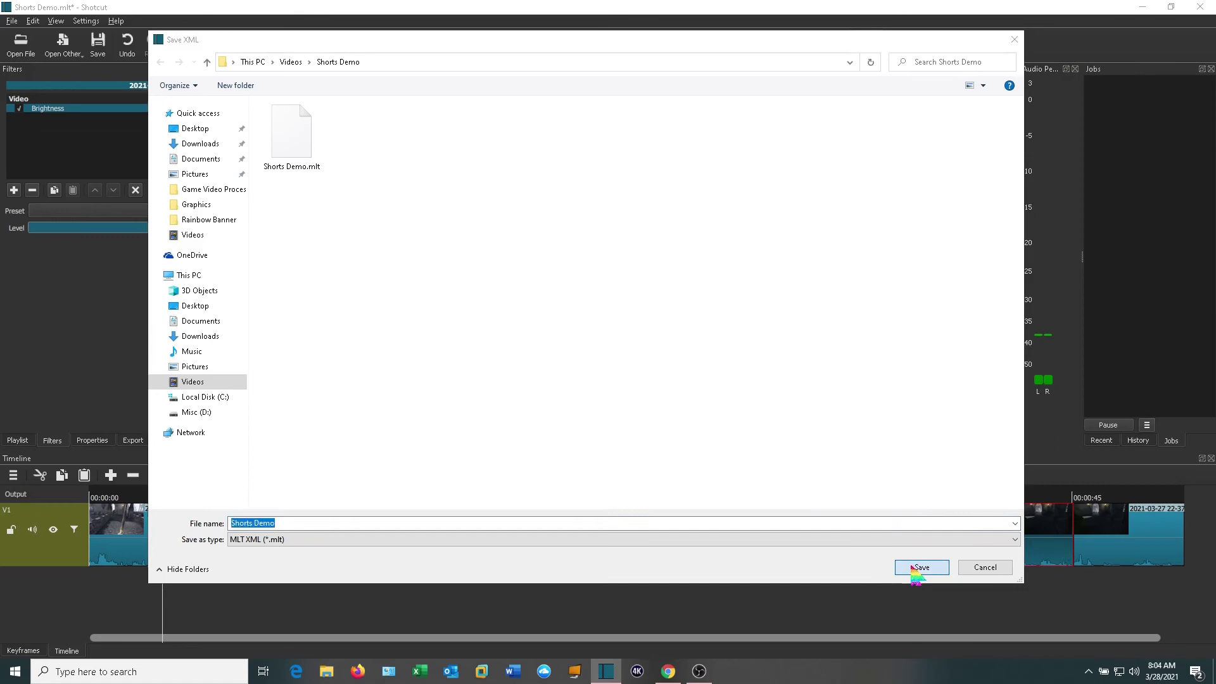
{"action": "left_click", "coordinate": [648, 340]}
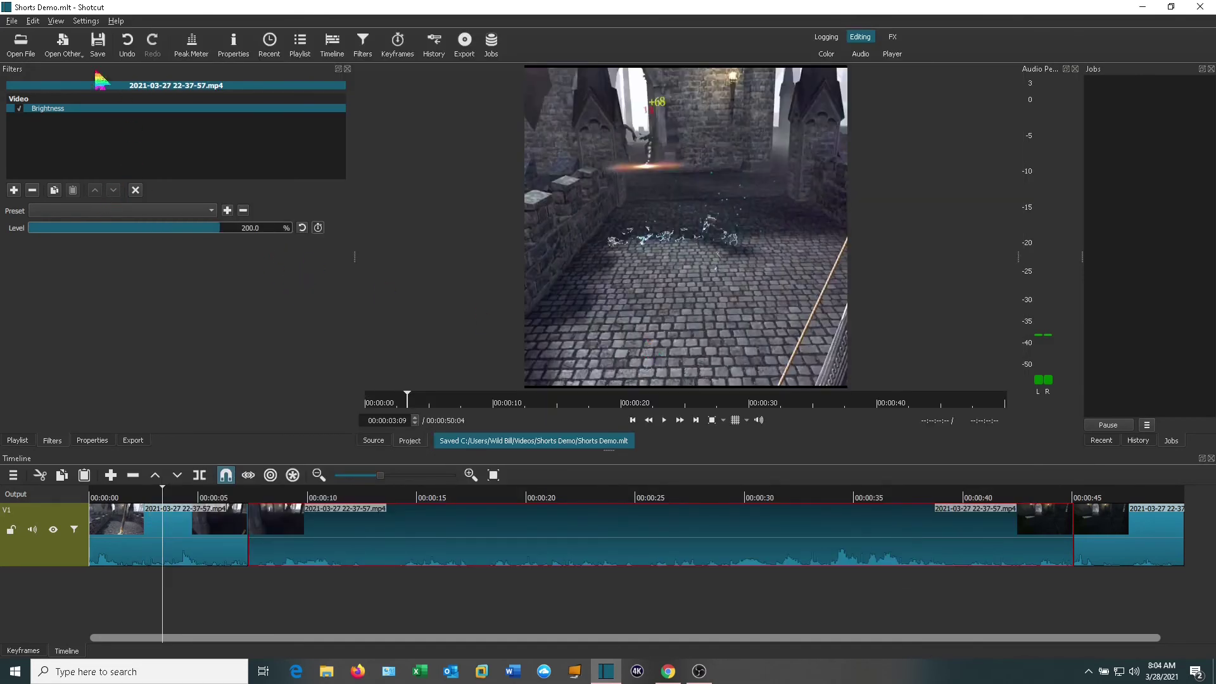
{"action": "left_click", "coordinate": [12, 20]}
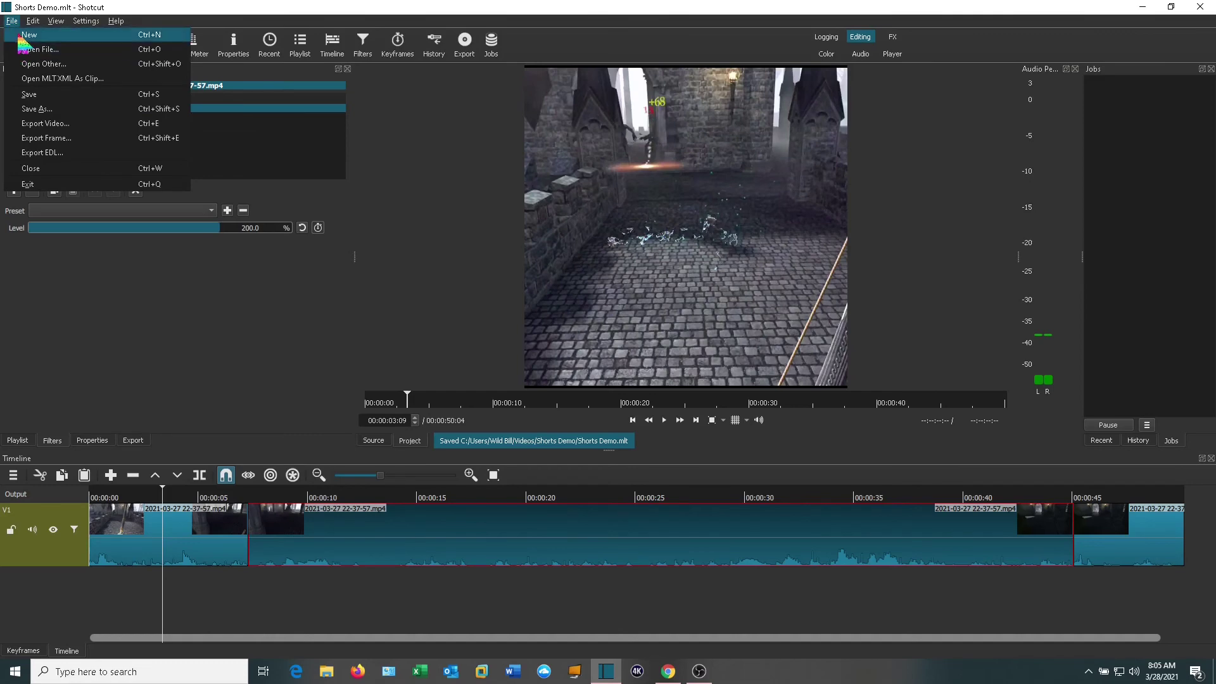
- Export the timeline with the YouTube preset as Shorts Demo.mp4 into Videos > Shorts Demo
{"action": "left_click", "coordinate": [70, 281]}
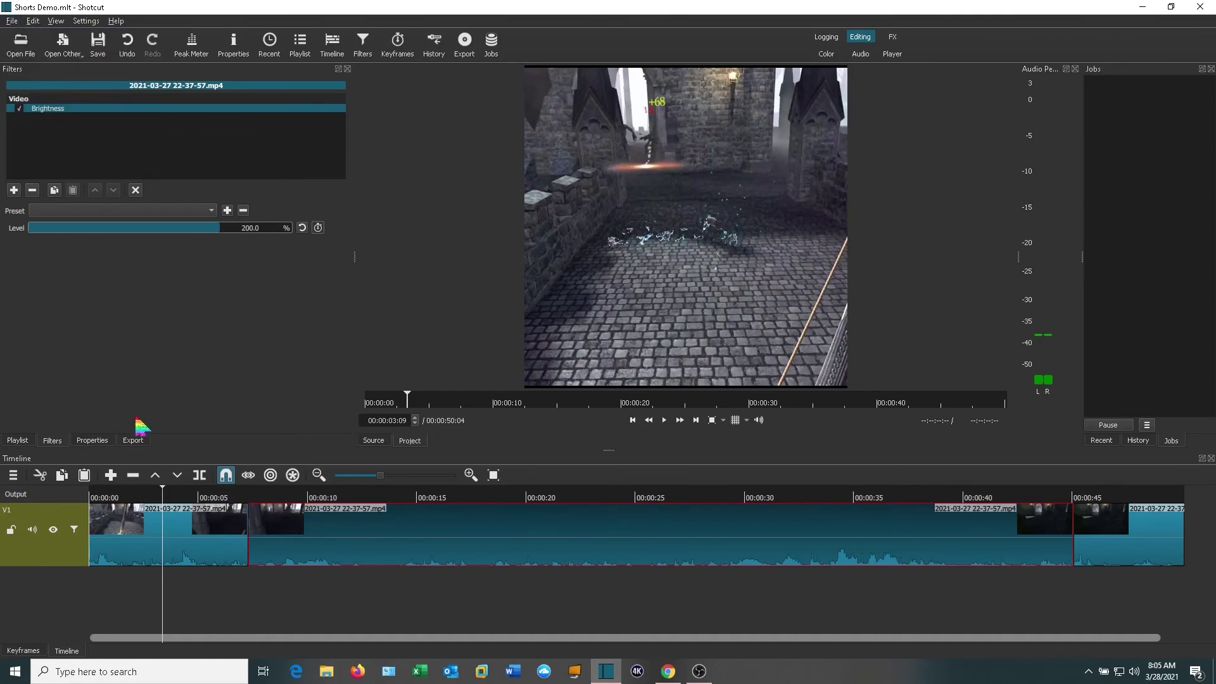
{"action": "left_click", "coordinate": [133, 442]}
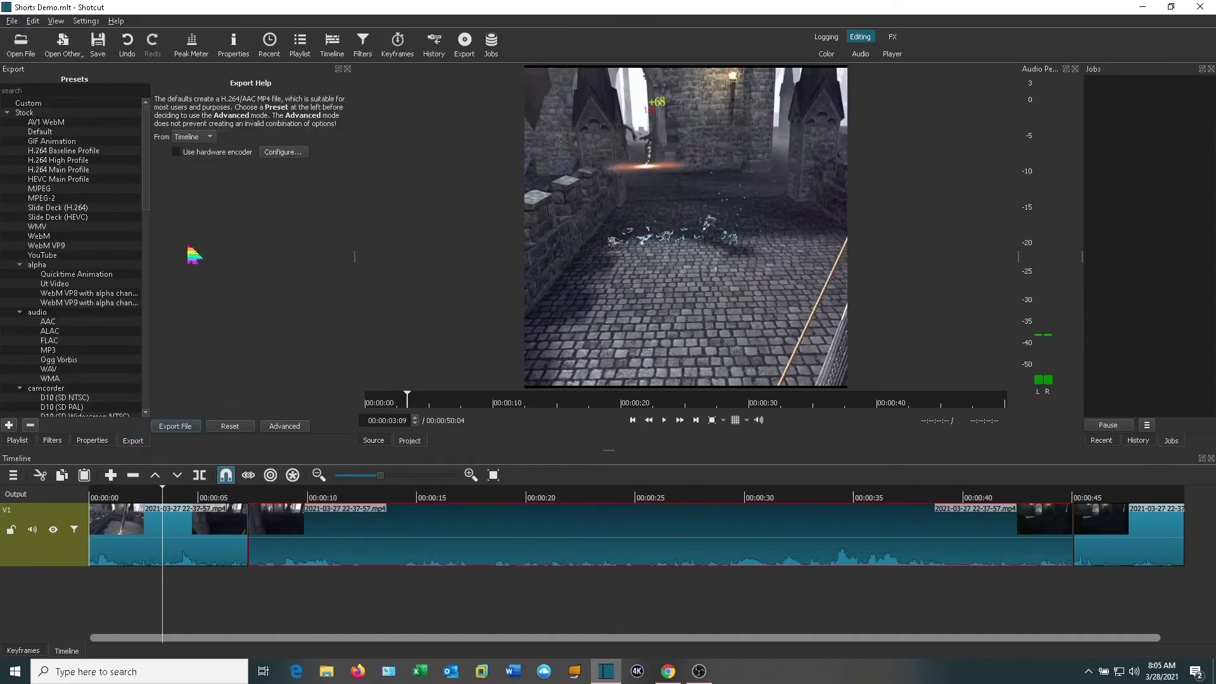
{"action": "left_click", "coordinate": [66, 255]}
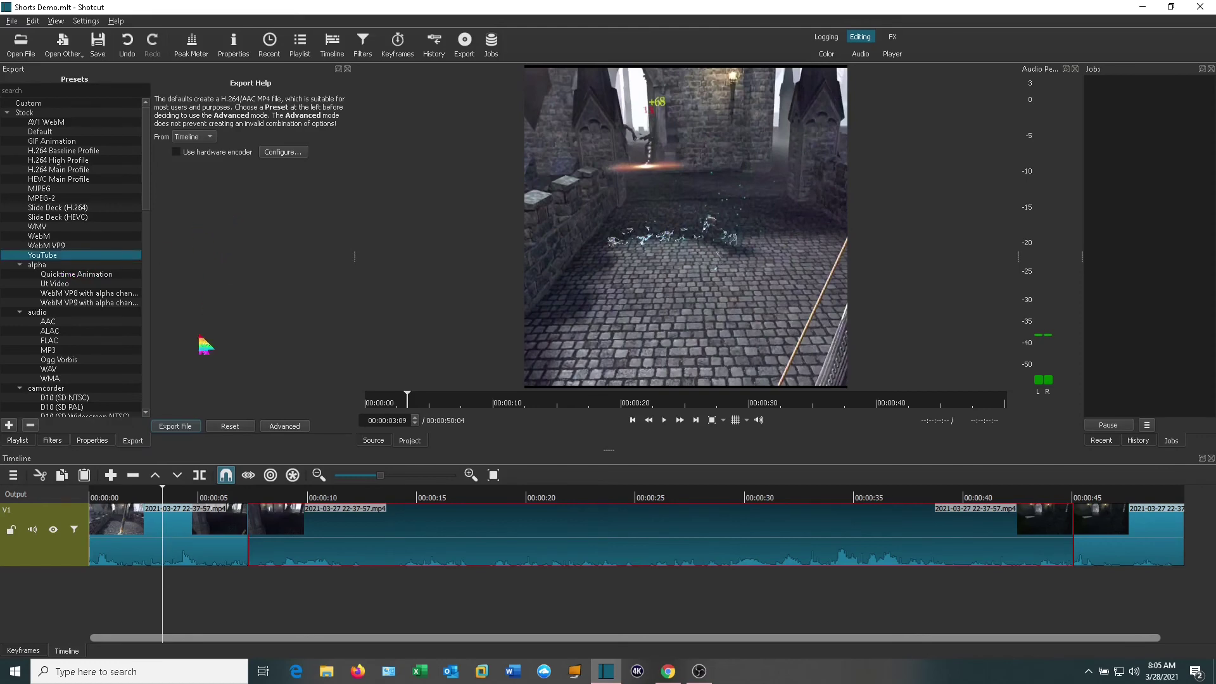
{"action": "left_click", "coordinate": [174, 426]}
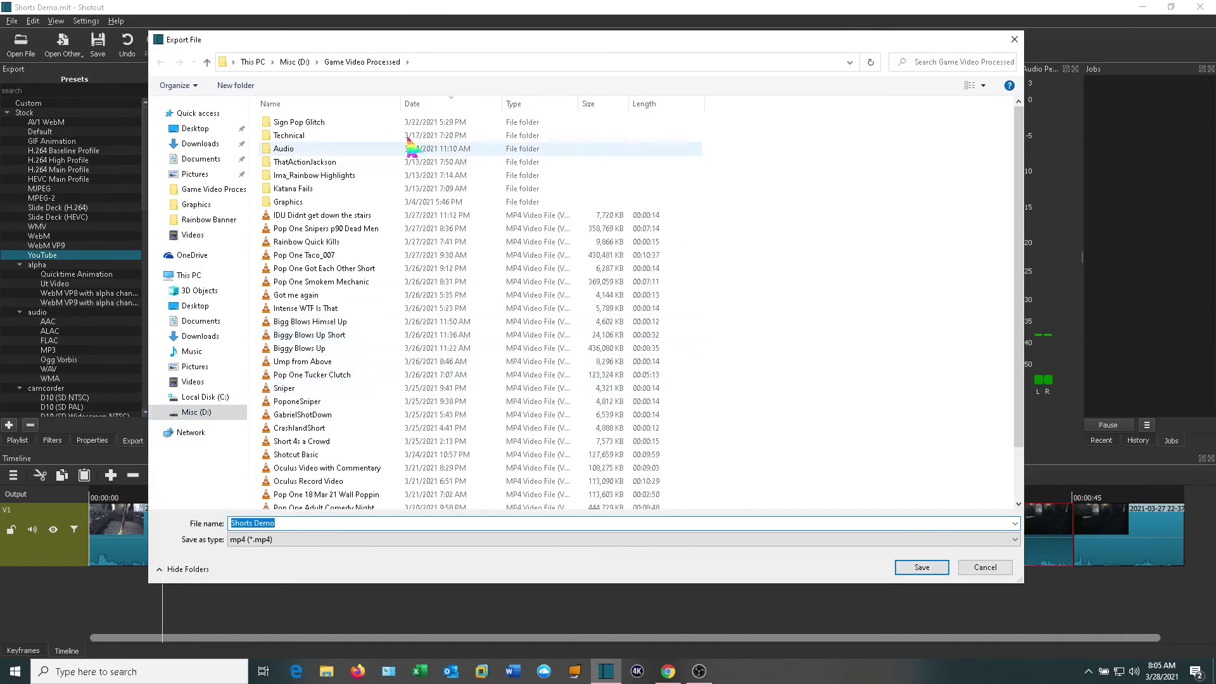
{"action": "left_click", "coordinate": [201, 235]}
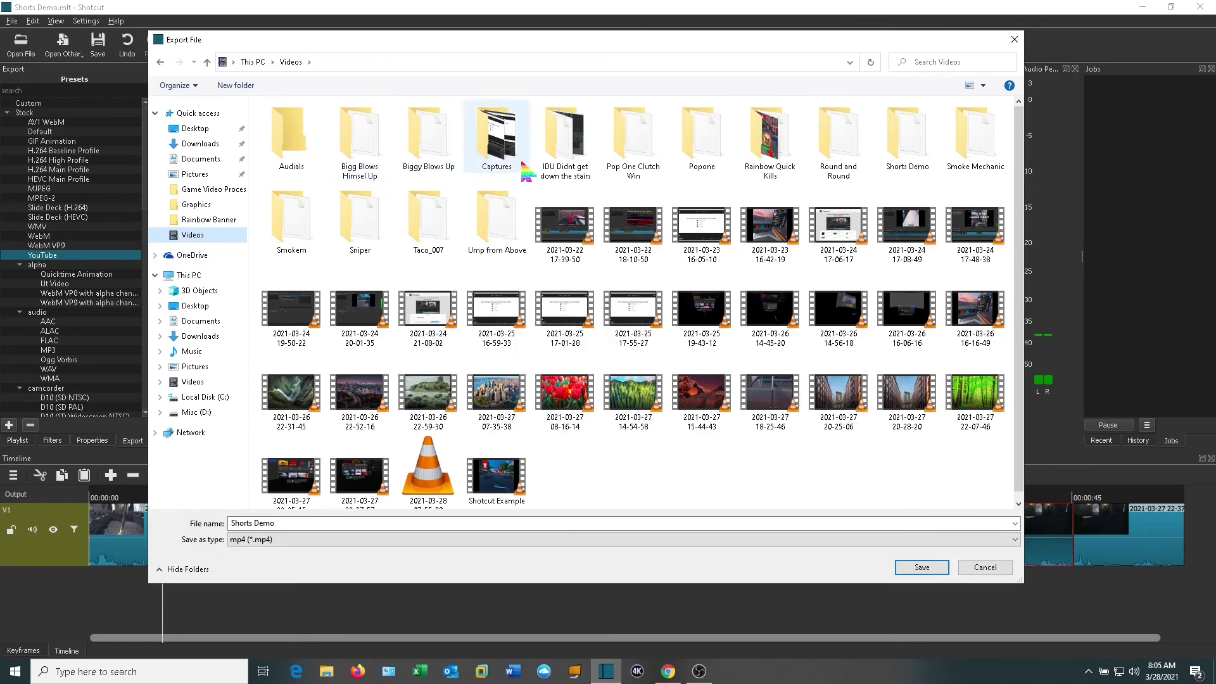
{"action": "double_click", "coordinate": [890, 152]}
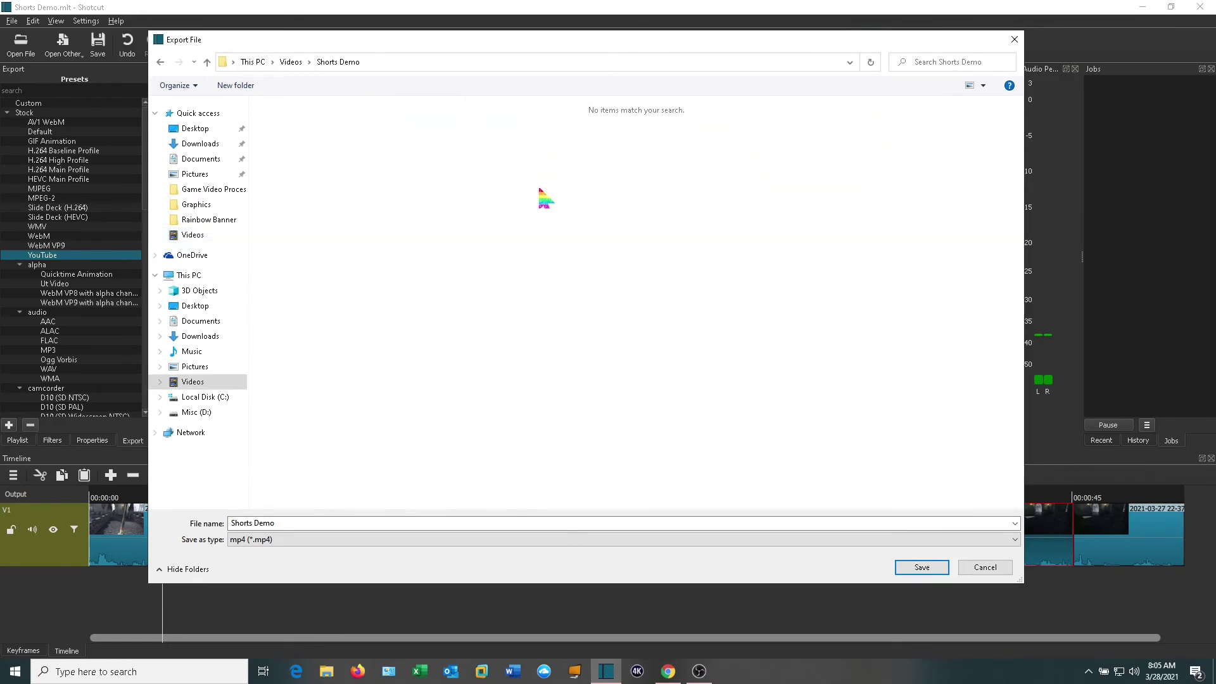
{"action": "left_click", "coordinate": [908, 566]}
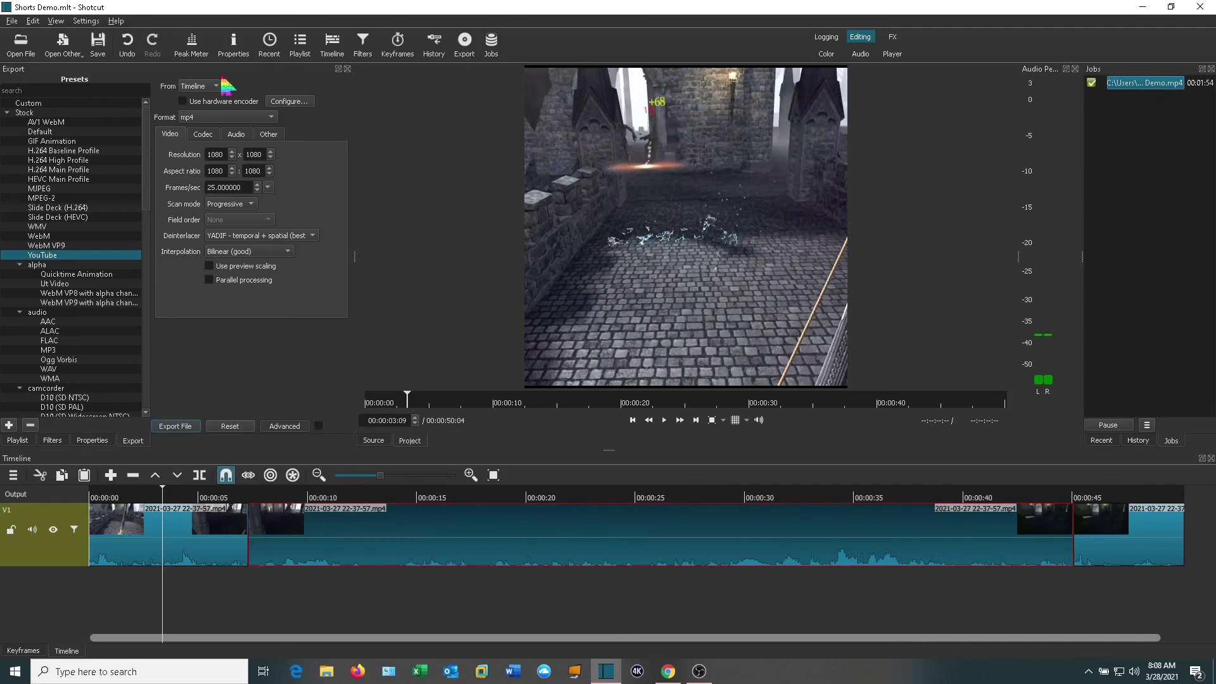
- Play Shorts Demo.mp4 from the Shorts Demo folder in File Explorer
{"action": "left_click", "coordinate": [326, 671]}
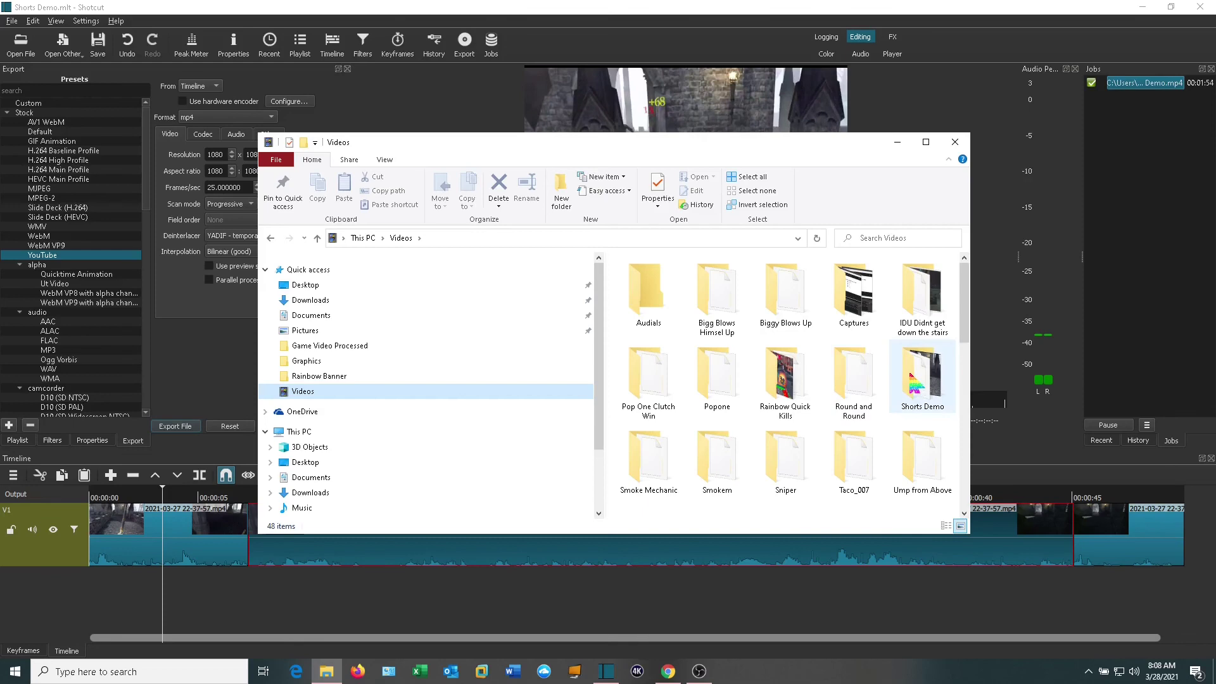
{"action": "double_click", "coordinate": [922, 375]}
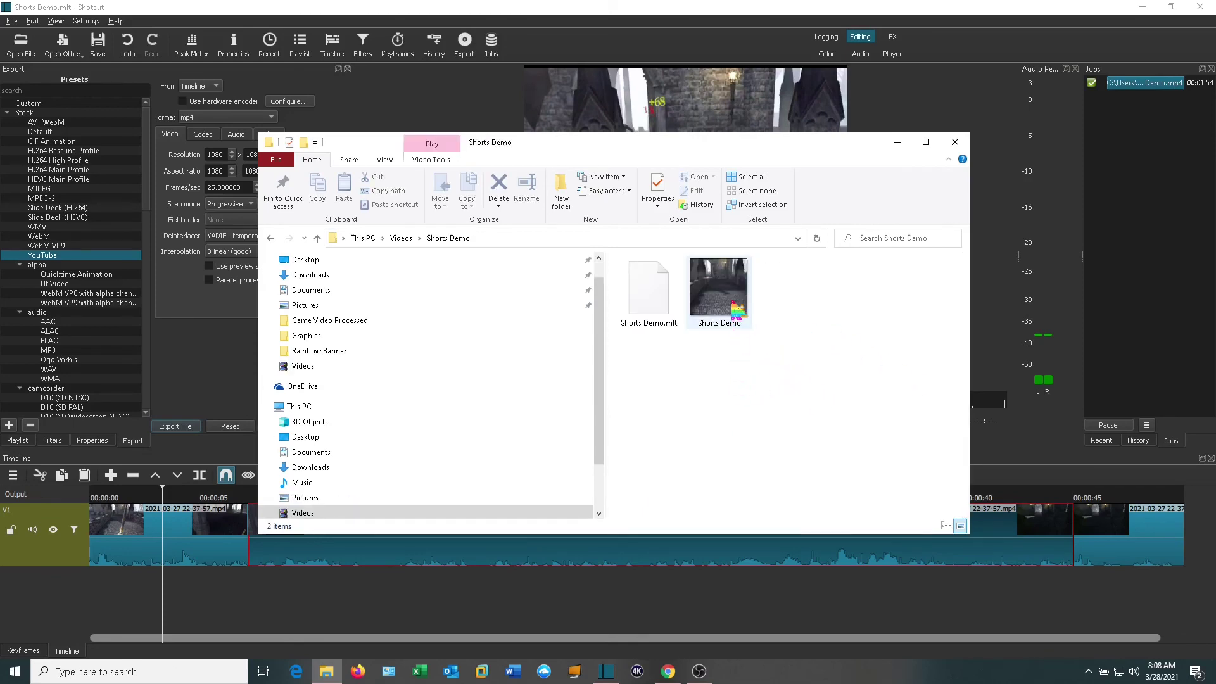
{"action": "double_click", "coordinate": [734, 308]}
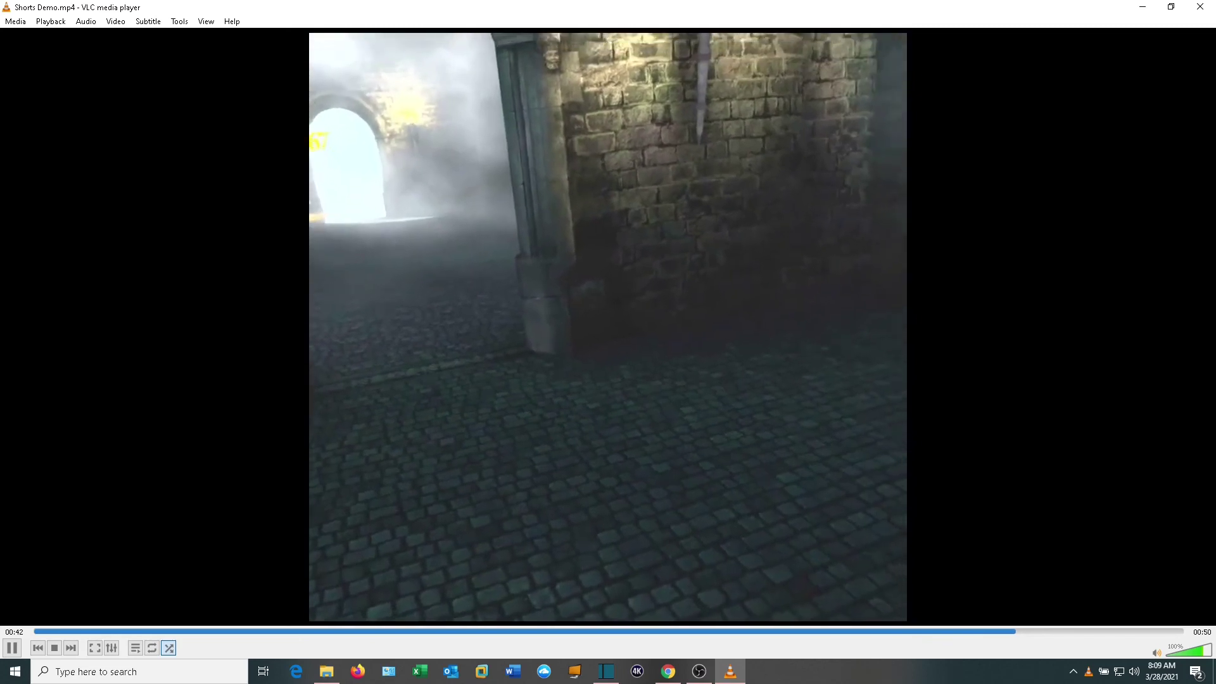
- Close VLC with Ctrl+Q after Shorts Demo.mp4 plays through
{"action": "key", "text": "ctrl+q"}
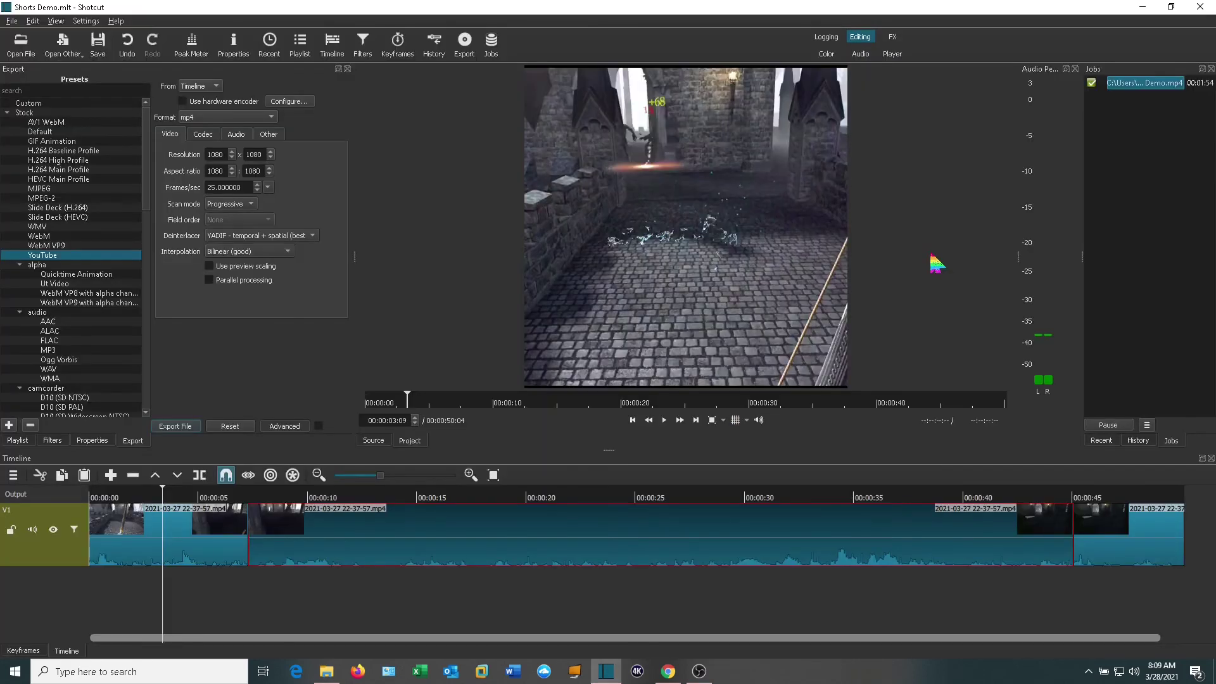